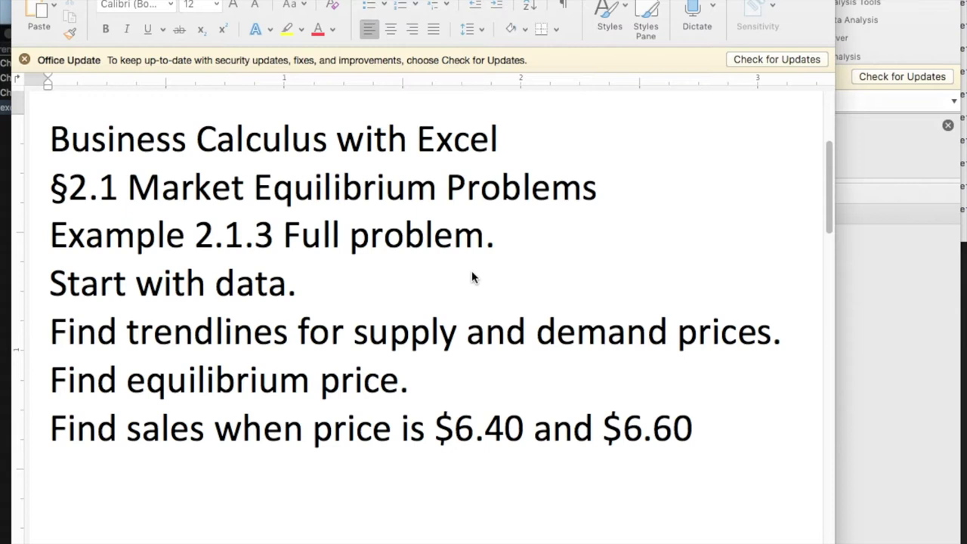
Read the problem outline line by line, from starting with data to finding sales at prices of $6.40 and $6.60
click(312, 284)
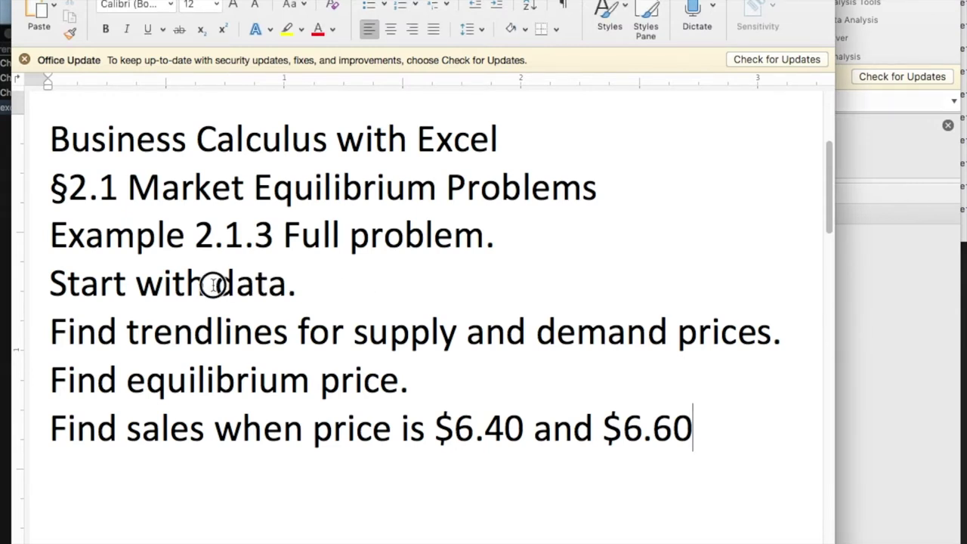
drag(293, 283, 105, 282)
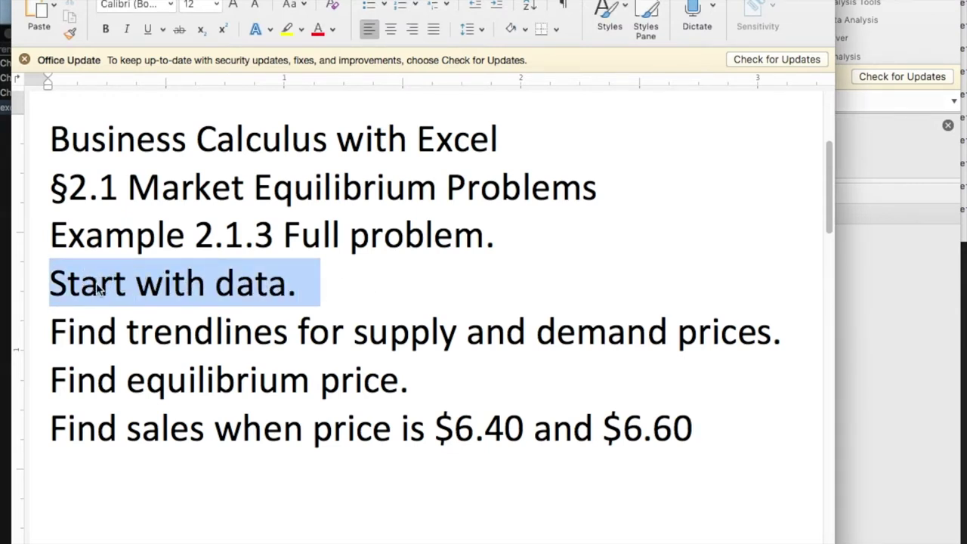
drag(51, 333, 744, 344)
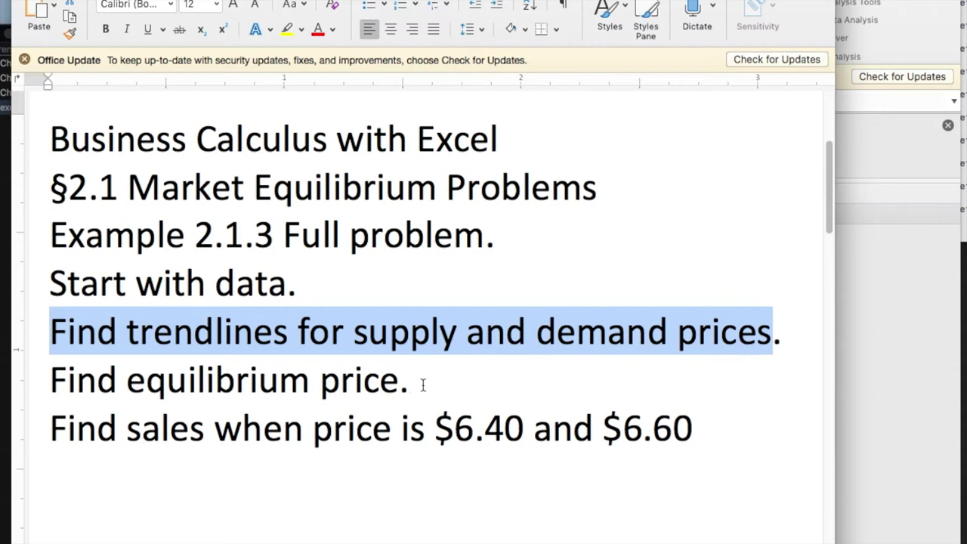
drag(422, 385, 67, 385)
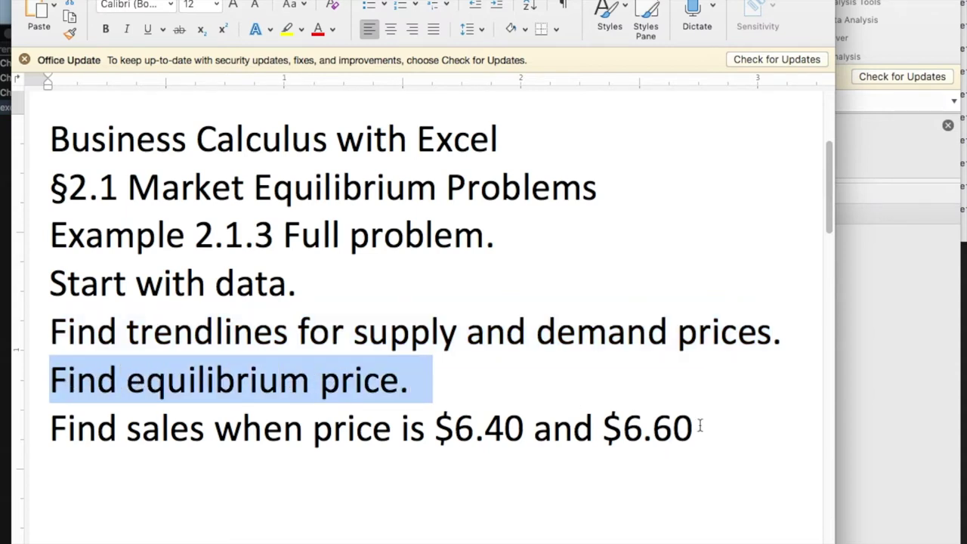
drag(700, 425, 82, 419)
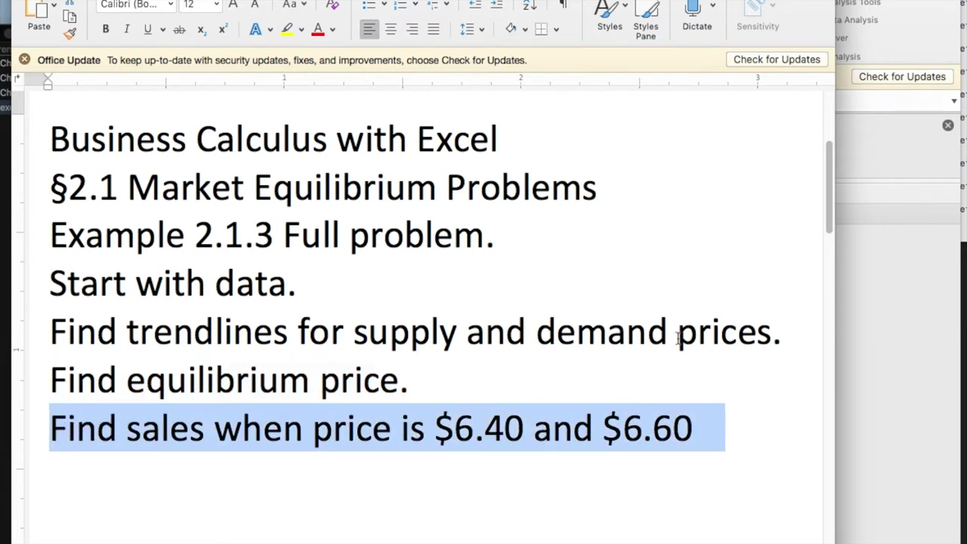
Switch to the Excel workbook, insert a markers-only scatter chart of A1:C8, and place it beside the table below row 1's top edge
click(907, 329)
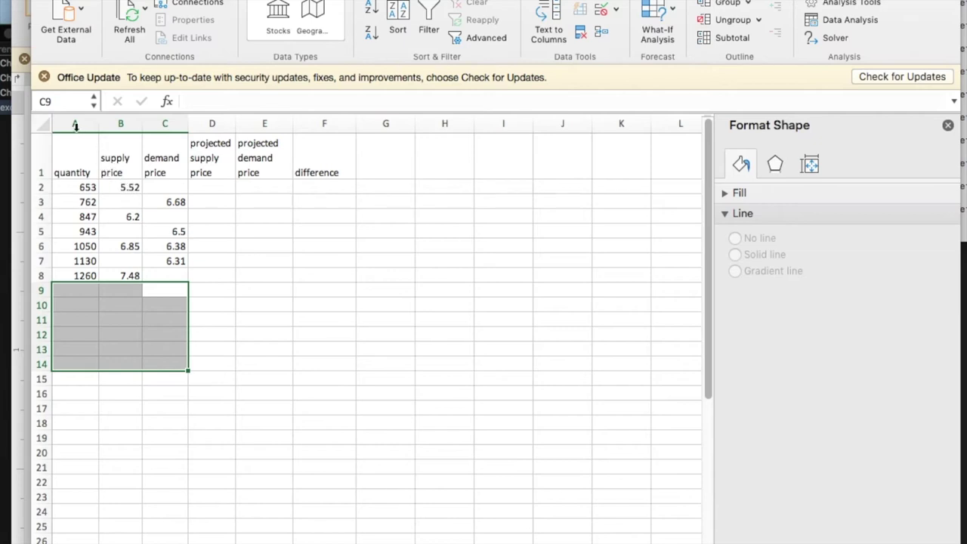
drag(68, 146, 165, 273)
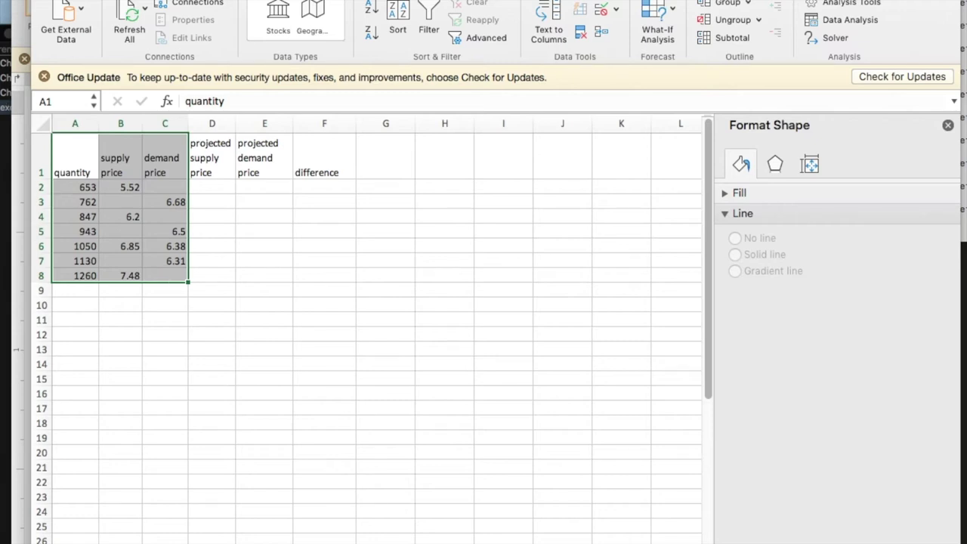
click(431, 30)
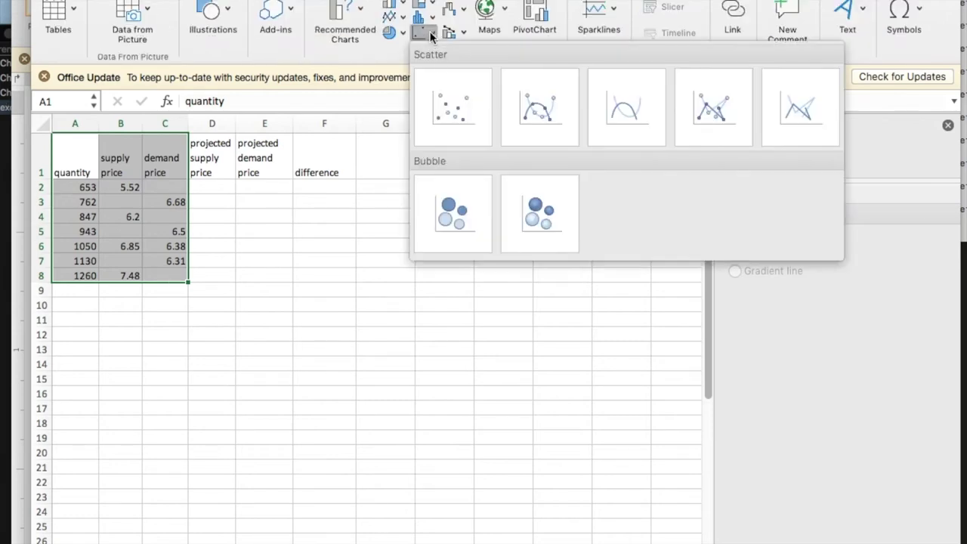
click(449, 94)
drag(451, 254, 518, 212)
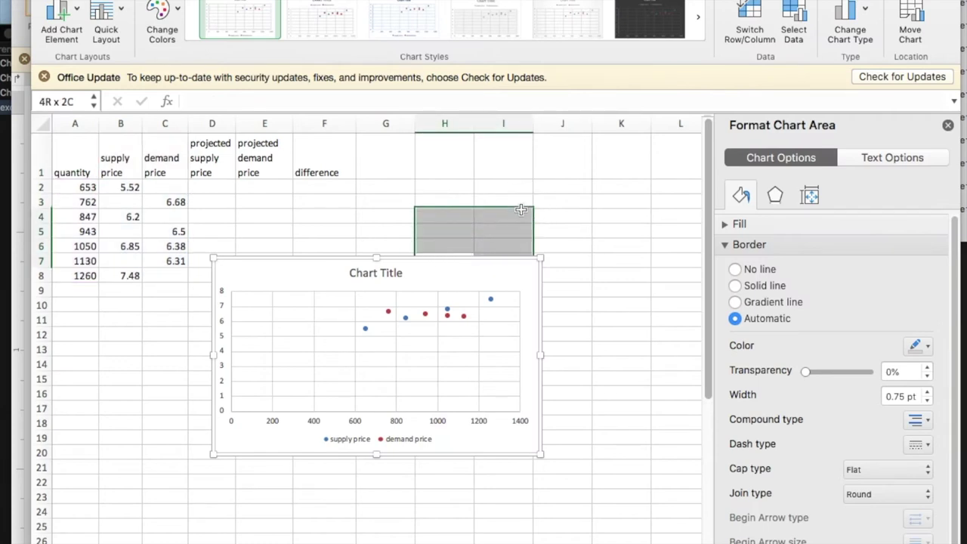
drag(446, 268, 604, 145)
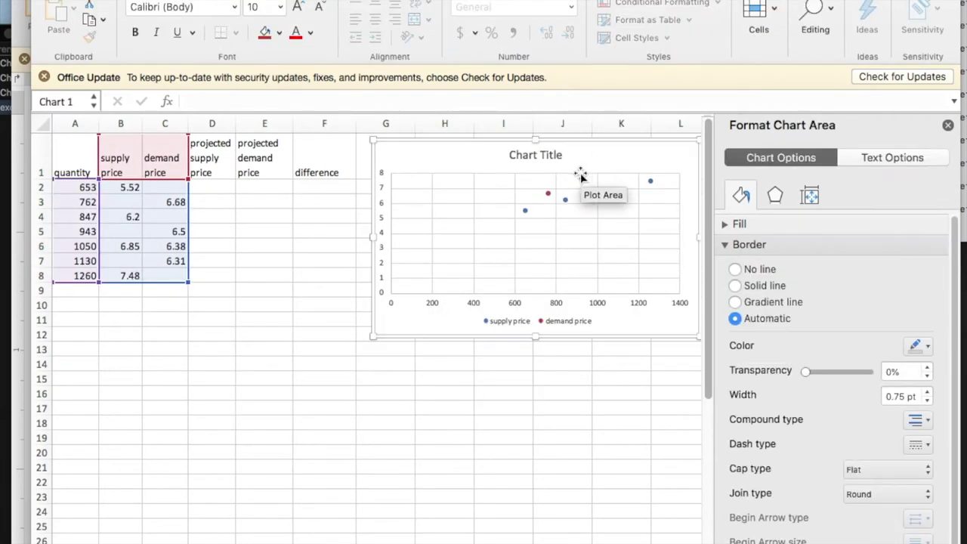
Add linear trendlines with displayed equations to the supply price and demand price series in the chart
click(525, 212)
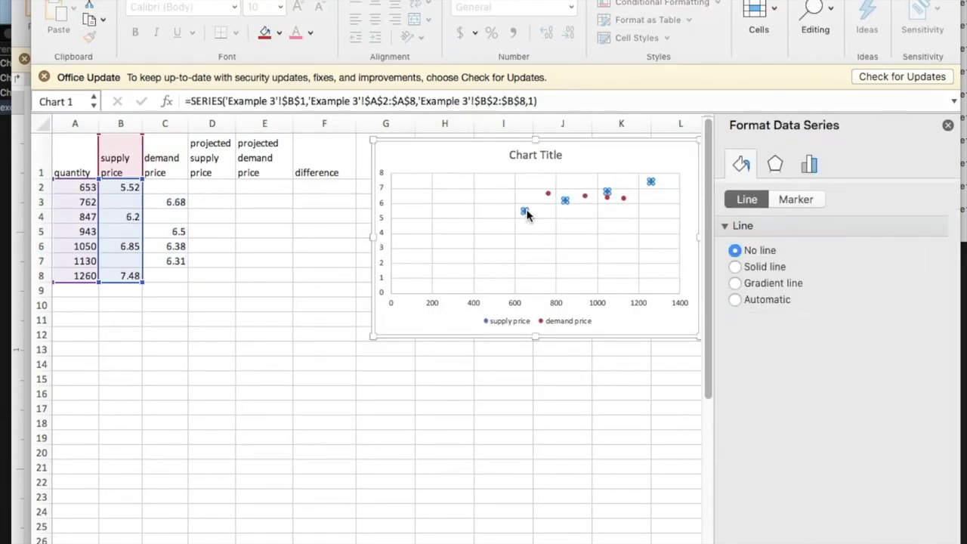
right_click(527, 215)
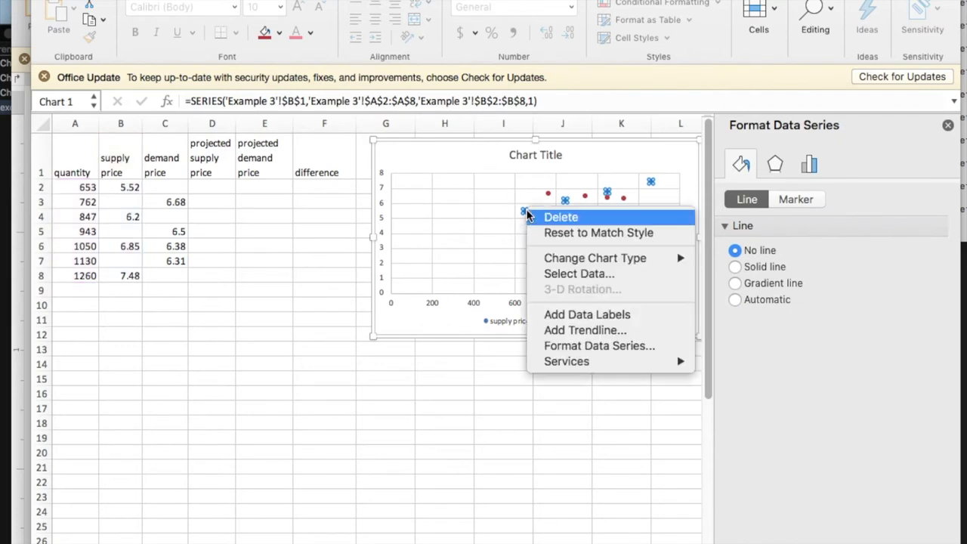
click(584, 333)
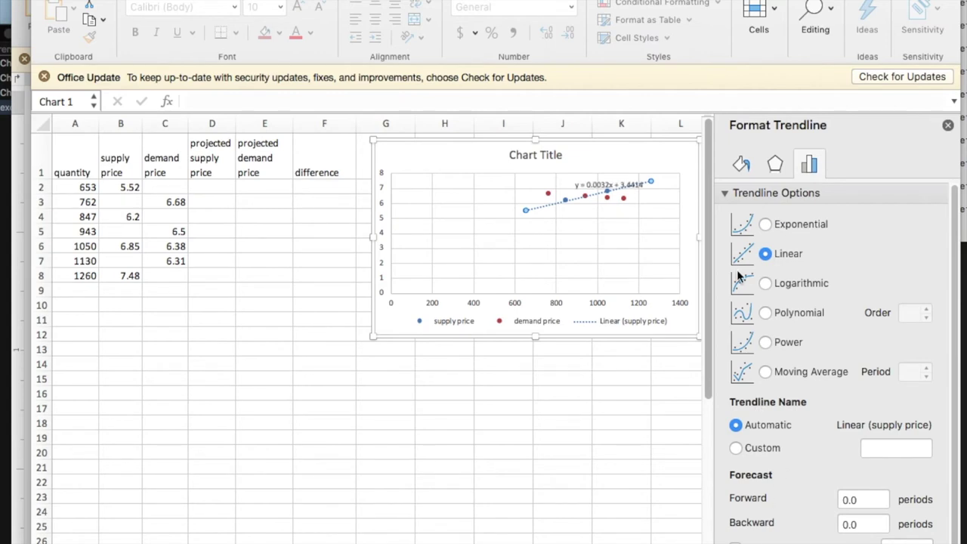
click(622, 200)
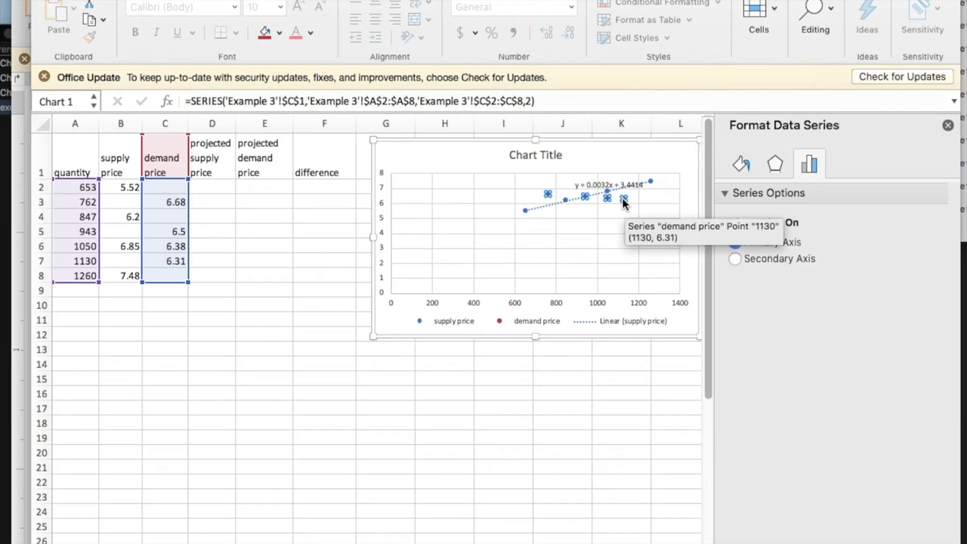
right_click(623, 202)
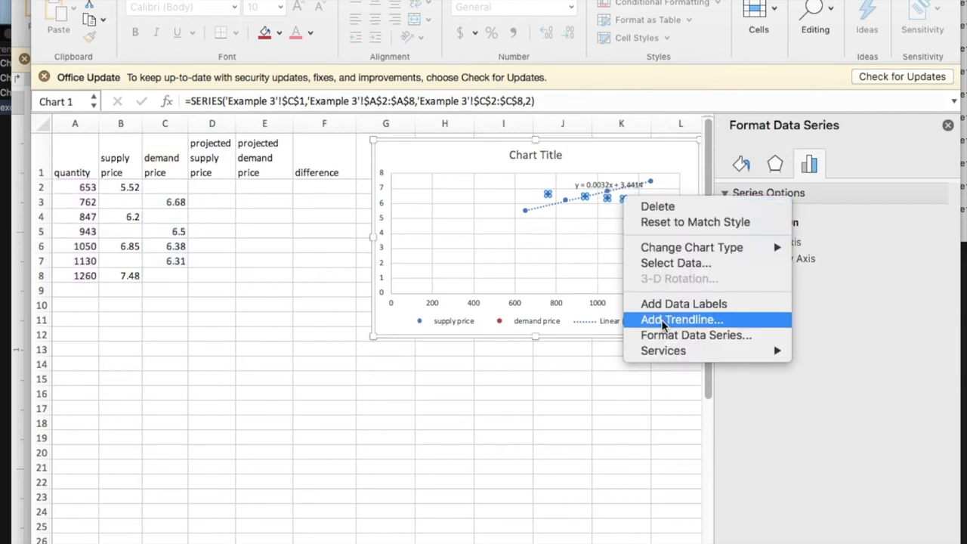
click(663, 319)
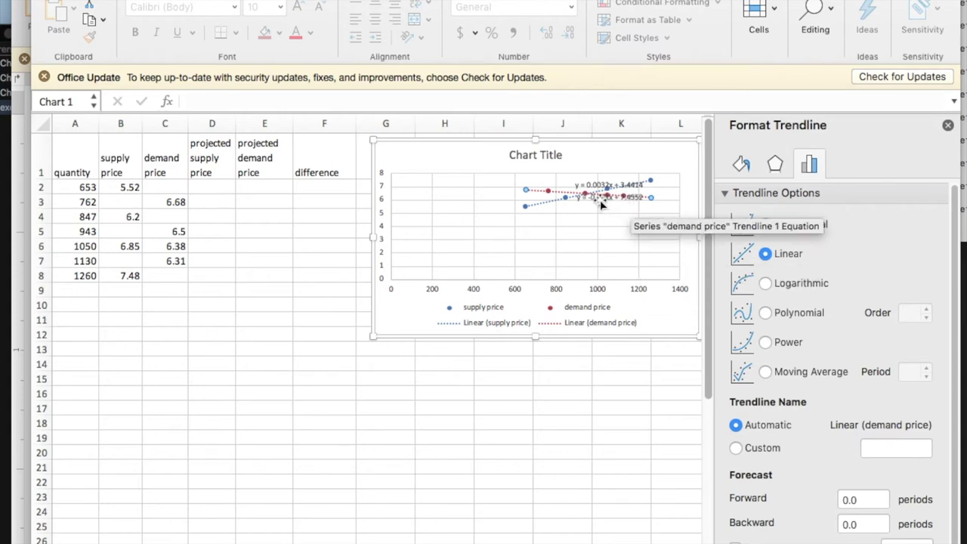
Move the two overlapping trendline equations apart on the chart and set both to font size 14
drag(602, 204, 552, 185)
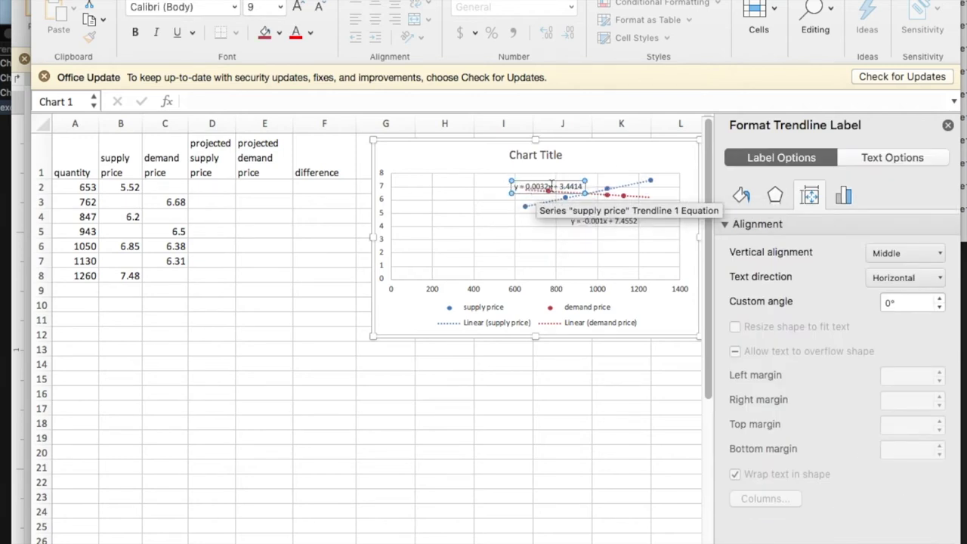
click(279, 7)
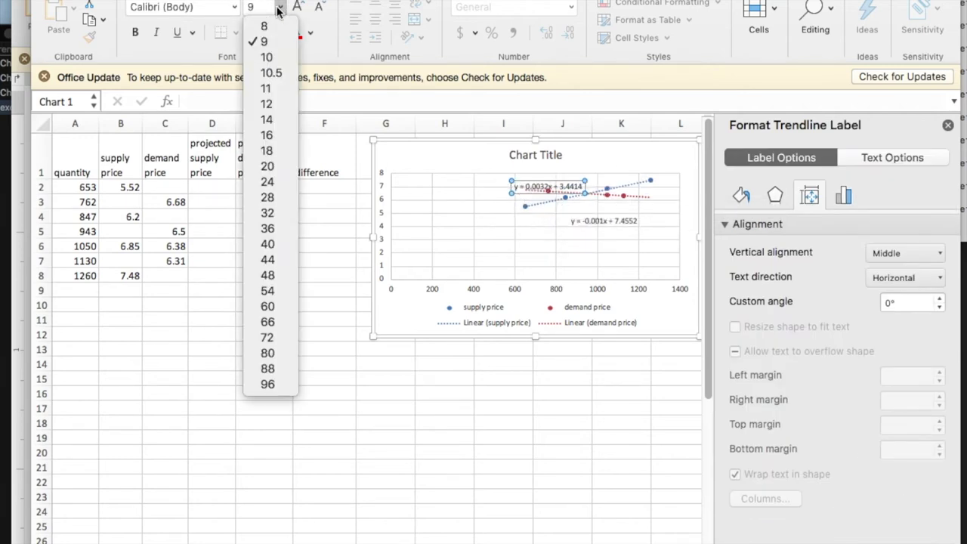
click(266, 119)
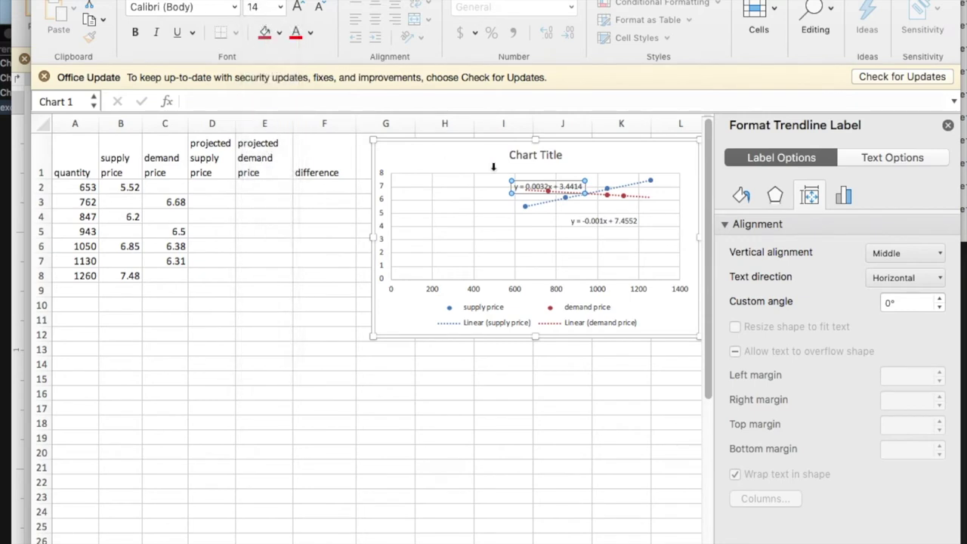
click(582, 222)
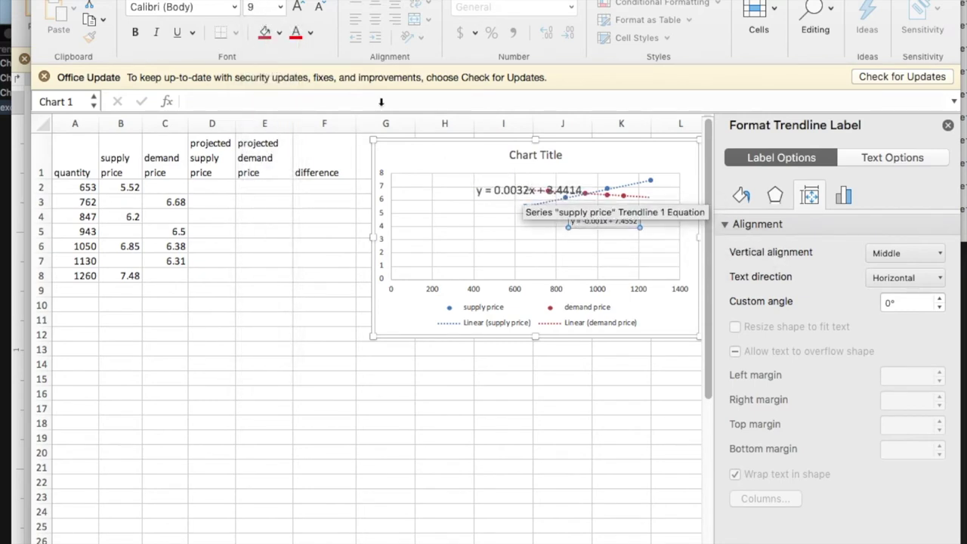
click(280, 8)
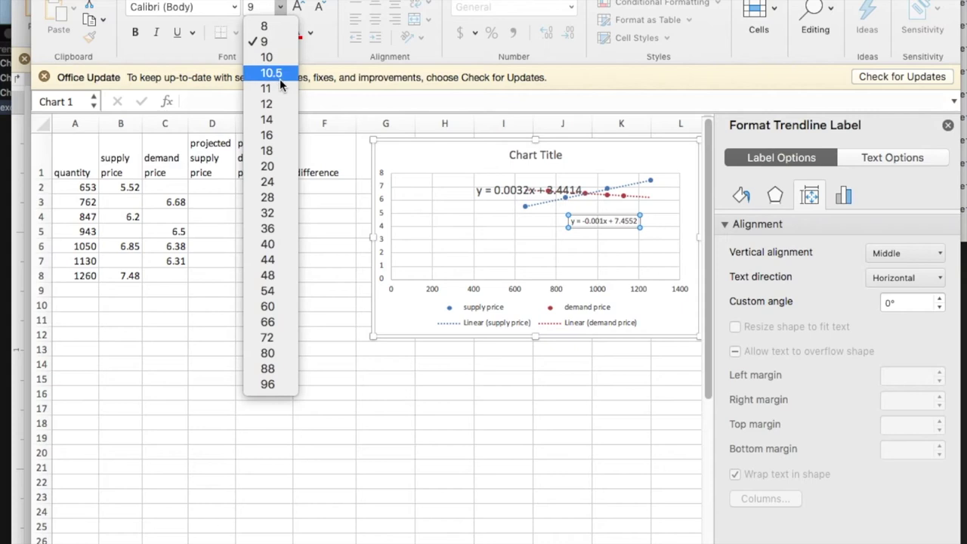
click(281, 118)
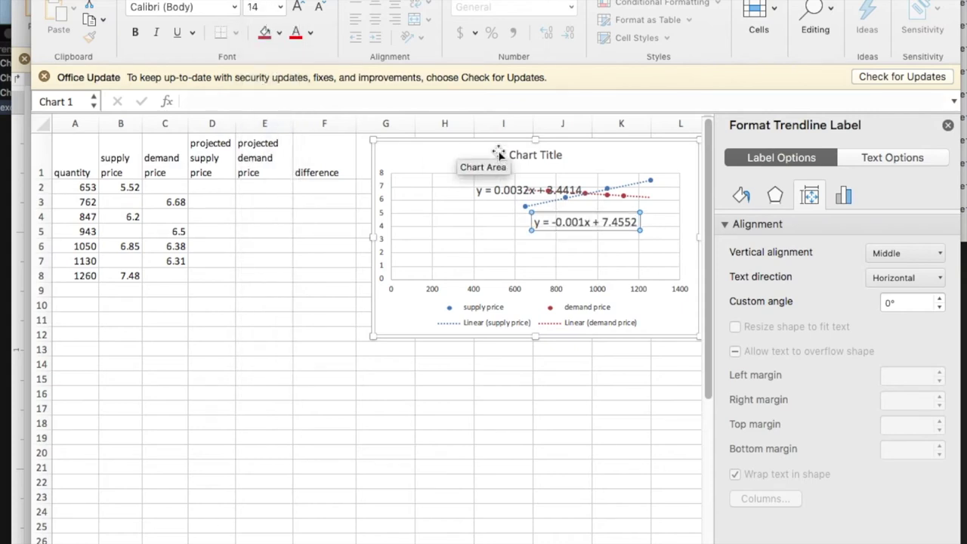
Copy the demand trendline equation from its equals sign onward and paste it into E2 under projected demand price
click(541, 222)
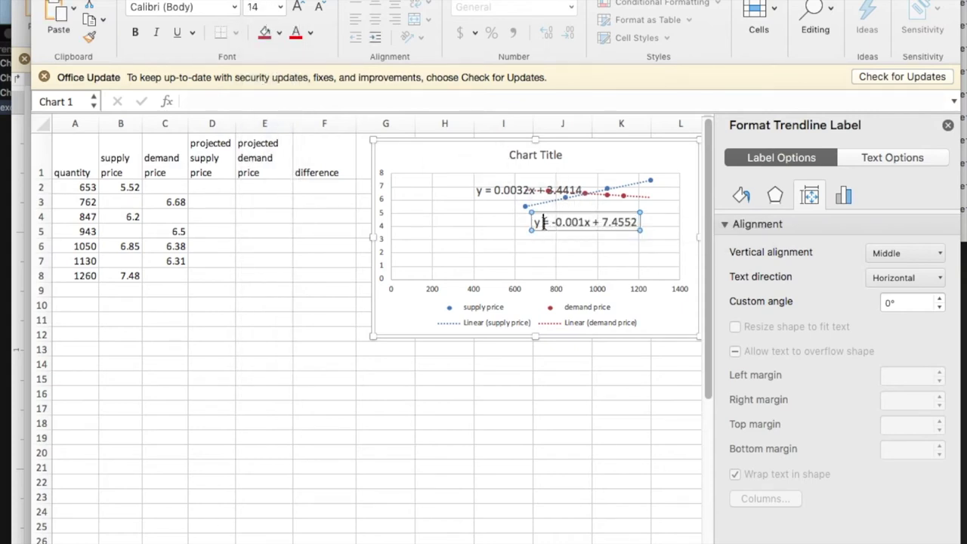
drag(543, 222, 641, 225)
key(super+c)
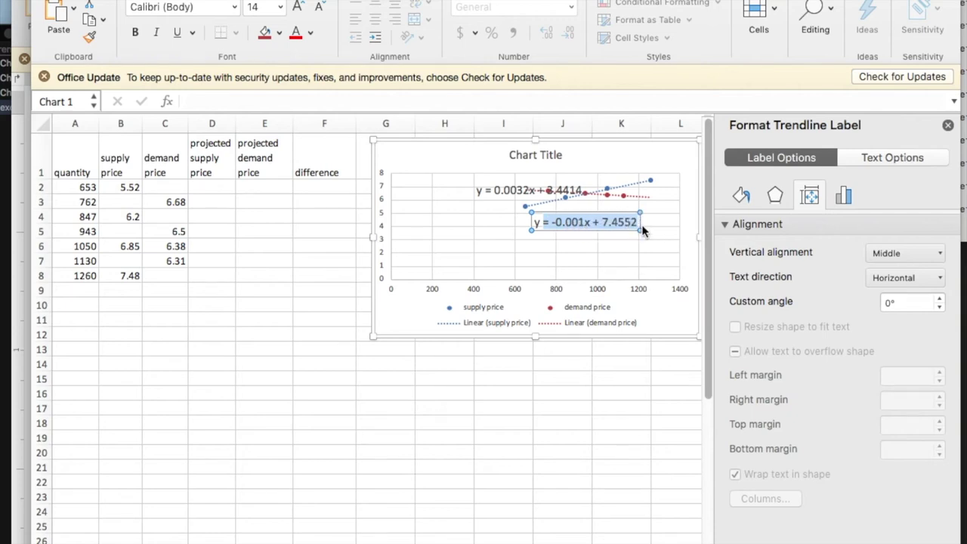
click(258, 189)
key(super+v)
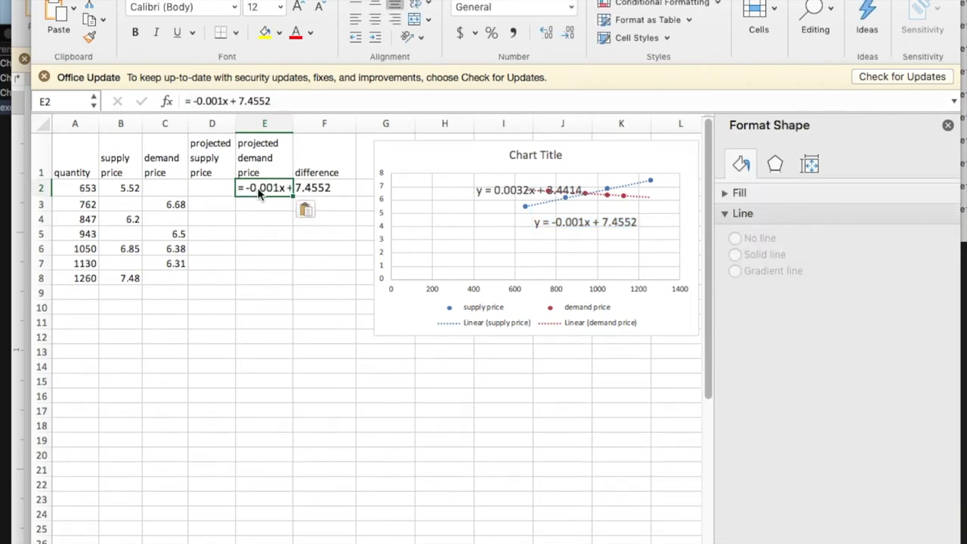
Replace the x in E2's equation with *A2 to make the formula = -0.001*A2 + 7.4552, and fill it down to E8
drag(226, 102, 221, 102)
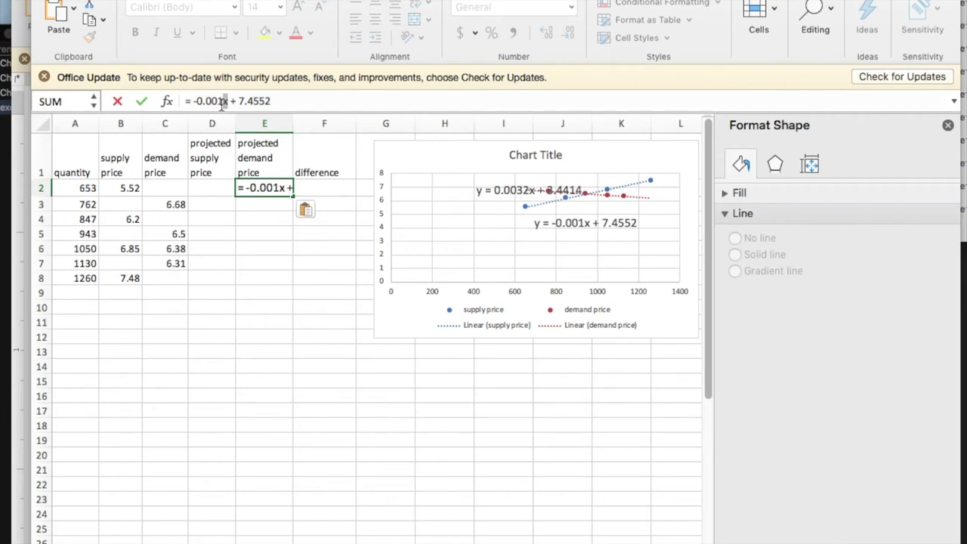
text(*a2)
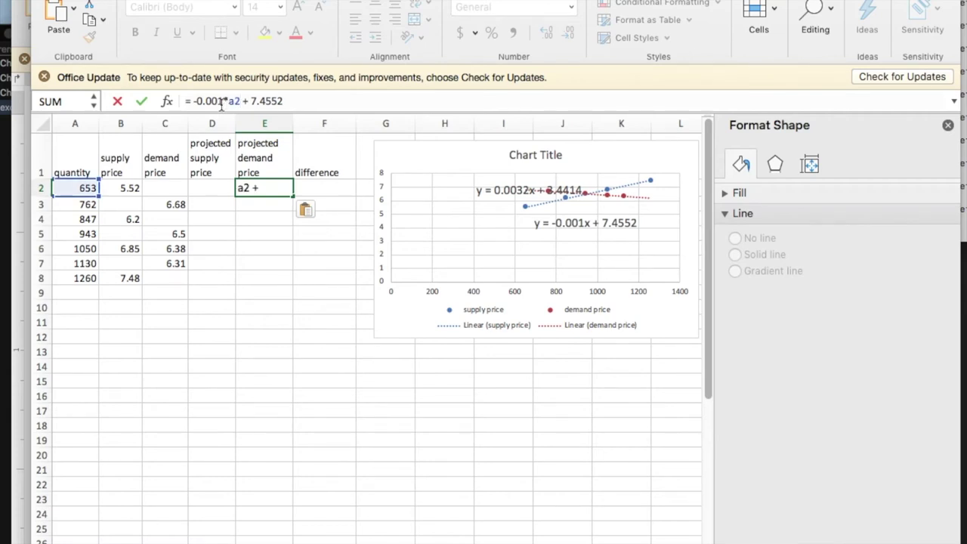
key(Return)
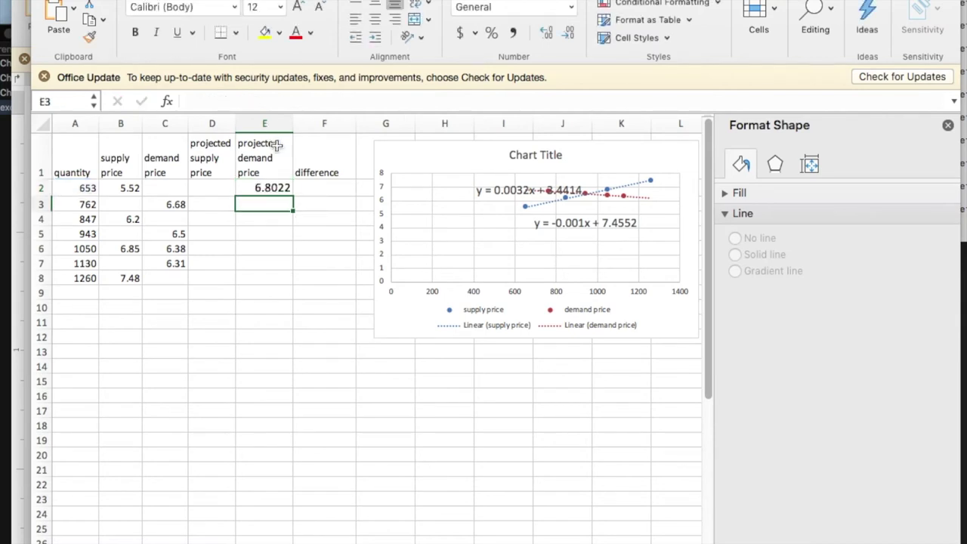
click(285, 189)
drag(293, 195, 283, 280)
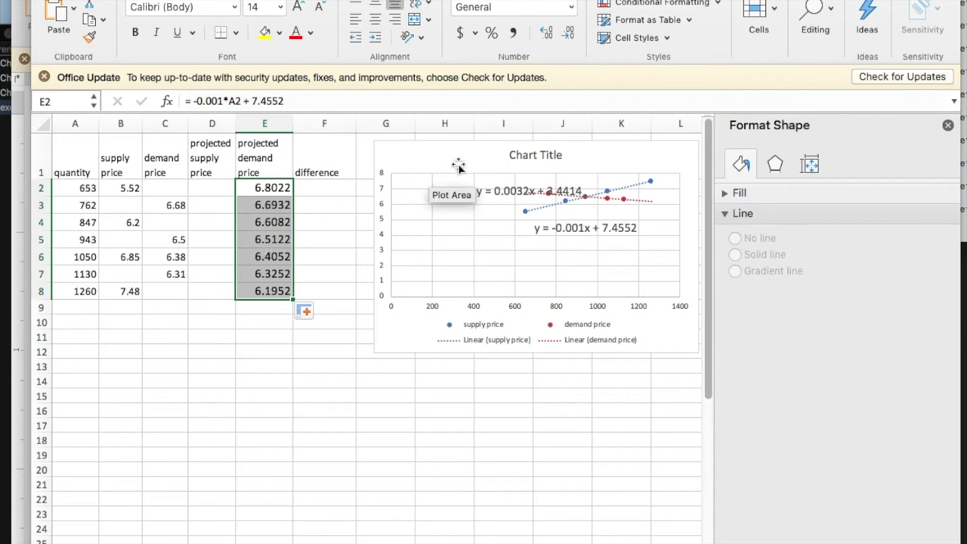
Copy the whole supply trendline equation from the chart and paste it into D2 under projected supply price
click(499, 187)
drag(479, 189, 576, 182)
key(super+c)
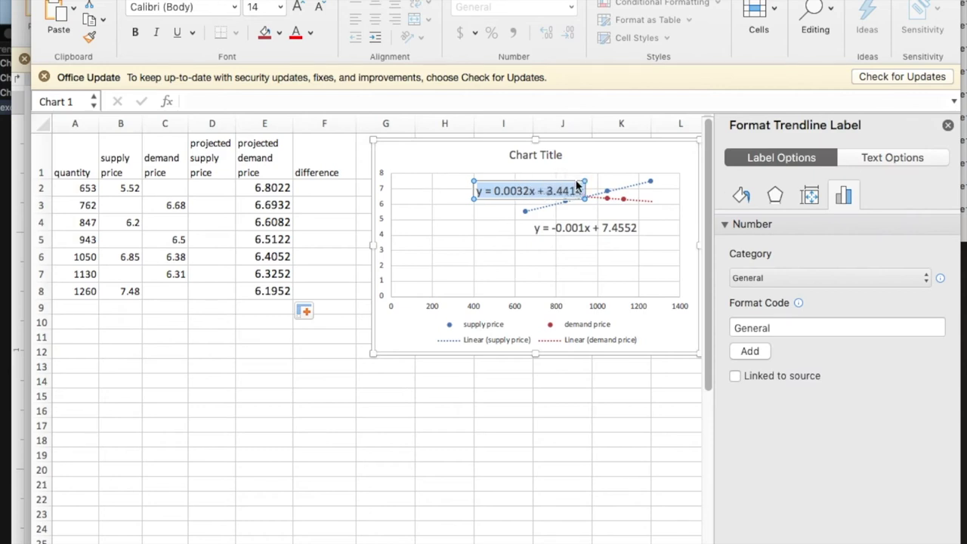
click(203, 189)
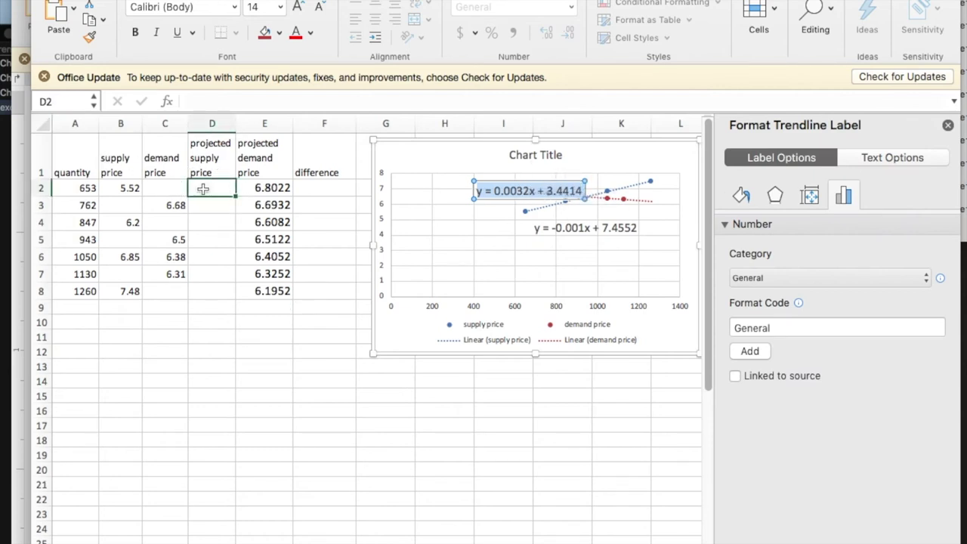
key(super+v)
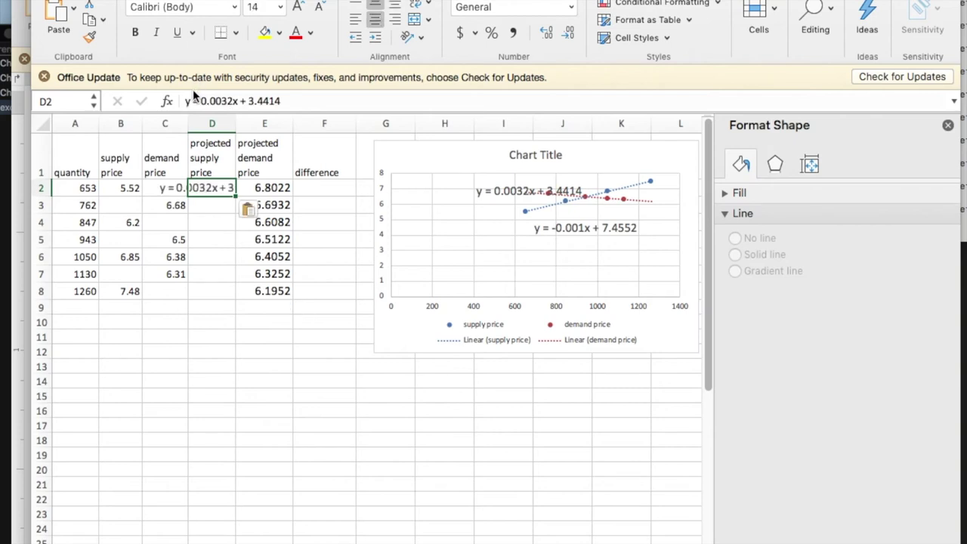
Turn the pasted equation in D2 into the formula = 0.0032*A2 + 3.4414 and fill it down to D8
click(189, 101)
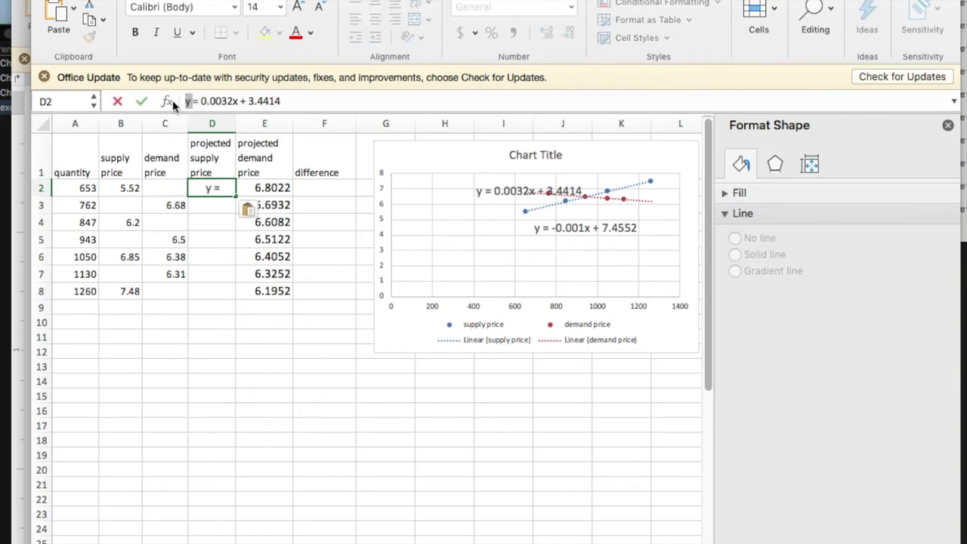
key(BackSpace)
key(BackSpace)
click(222, 101)
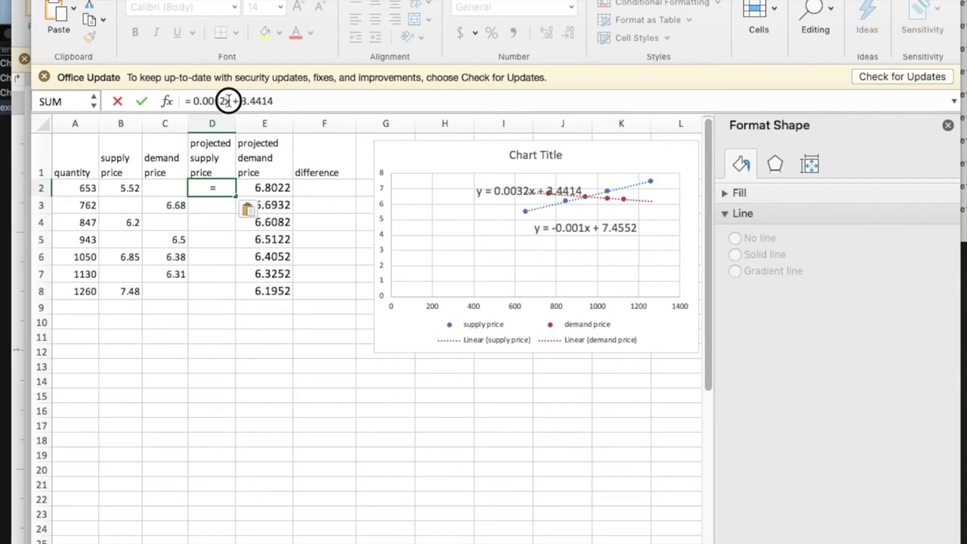
click(228, 100)
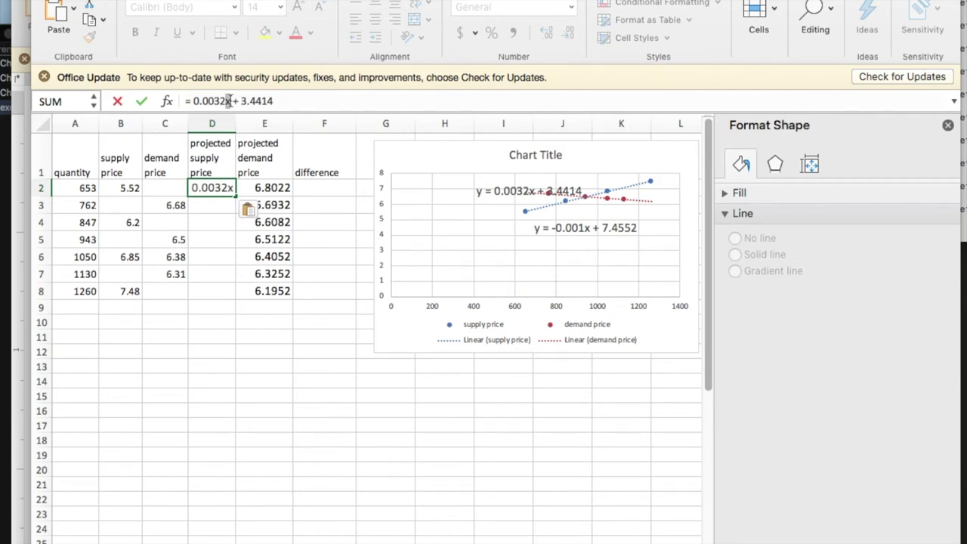
key(BackSpace)
text(*a)
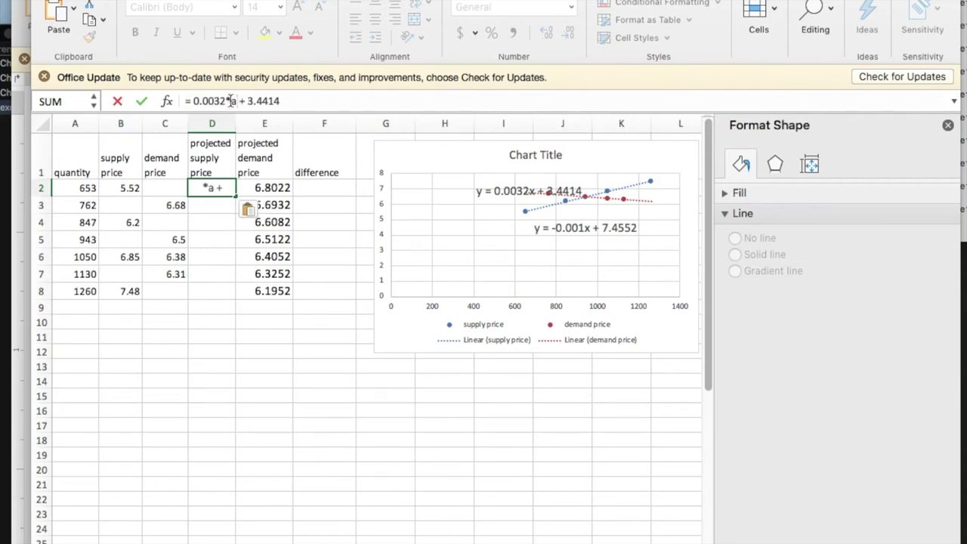
text(2)
key(Return)
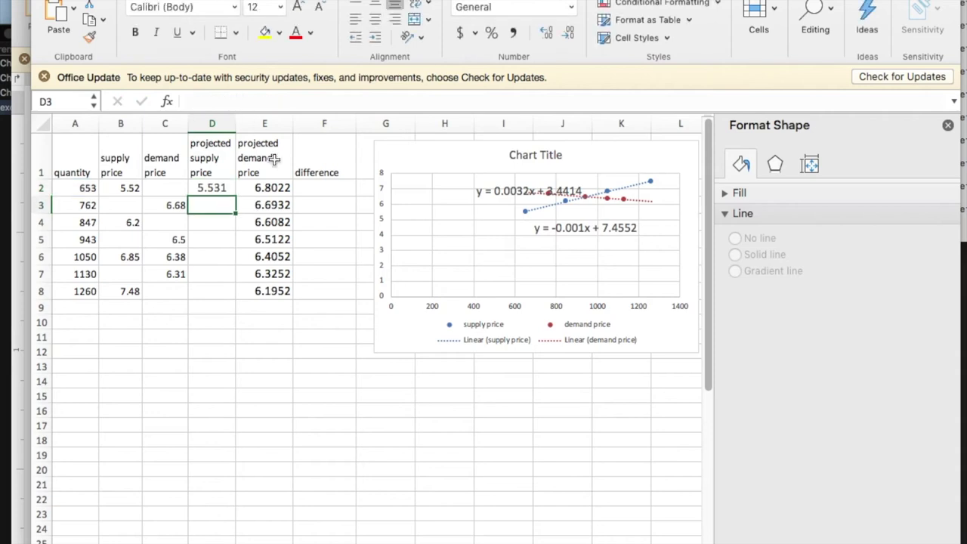
click(221, 187)
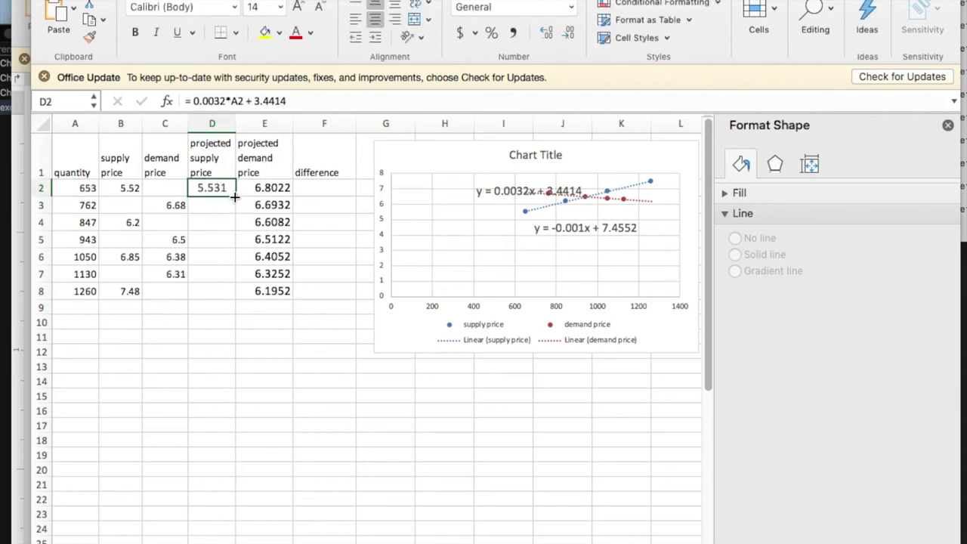
drag(235, 195, 229, 298)
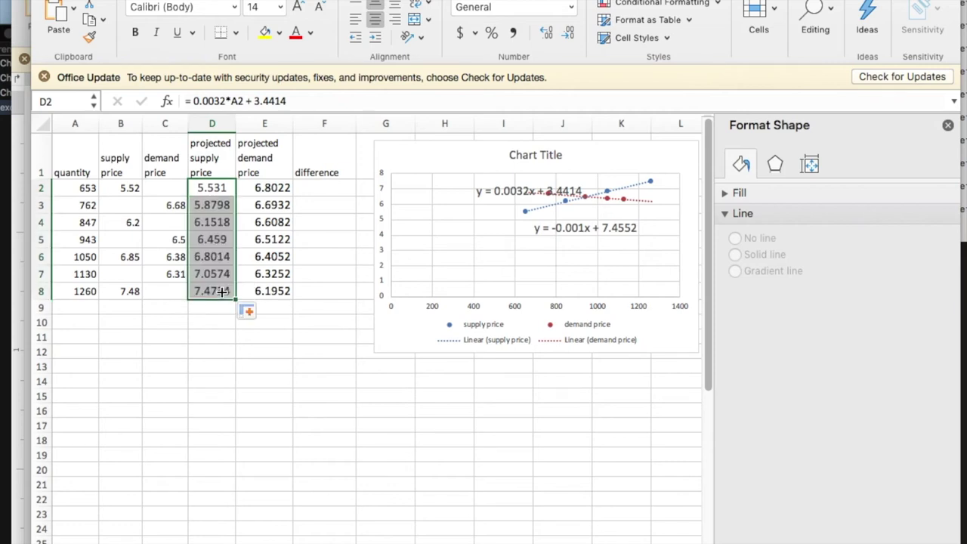
Enter =D2-E2 in F2 under difference and fill it down to F9
click(314, 187)
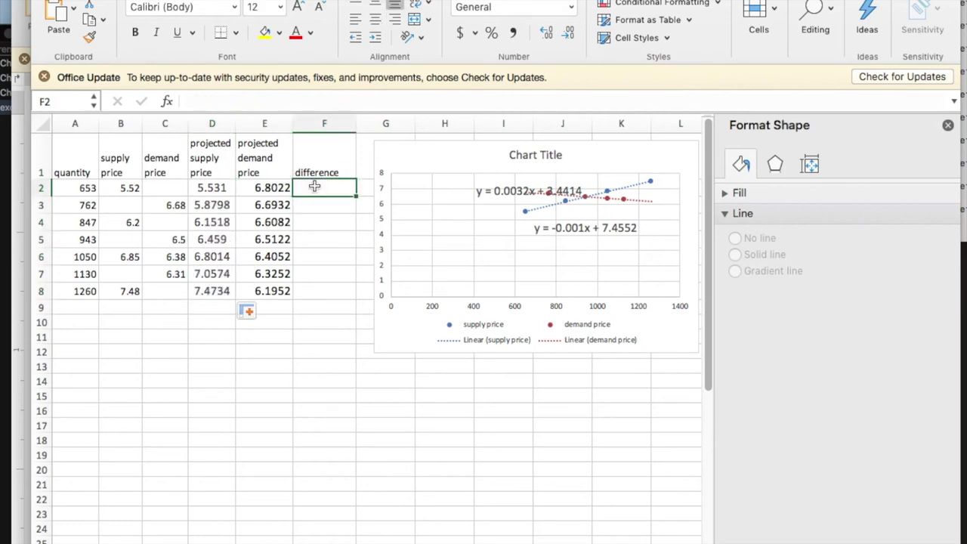
text(=)
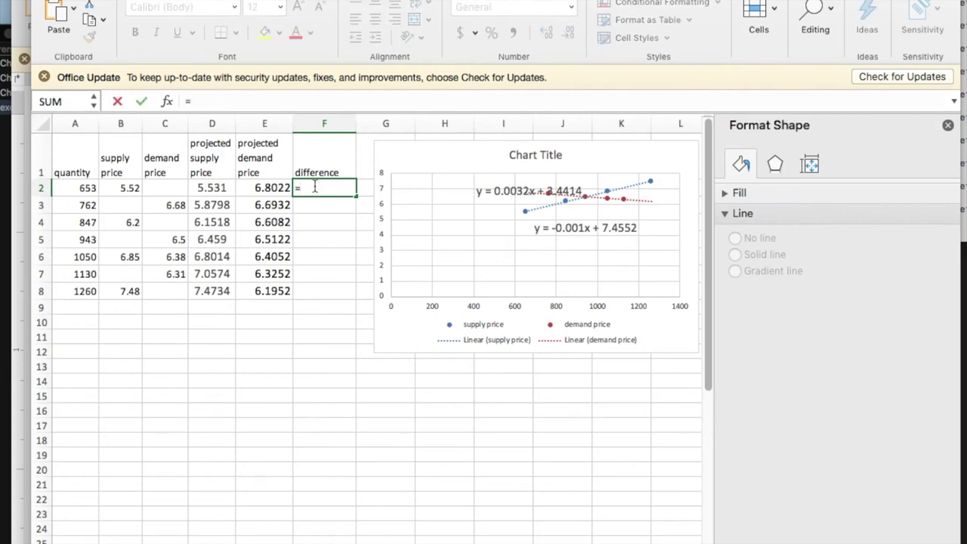
click(222, 190)
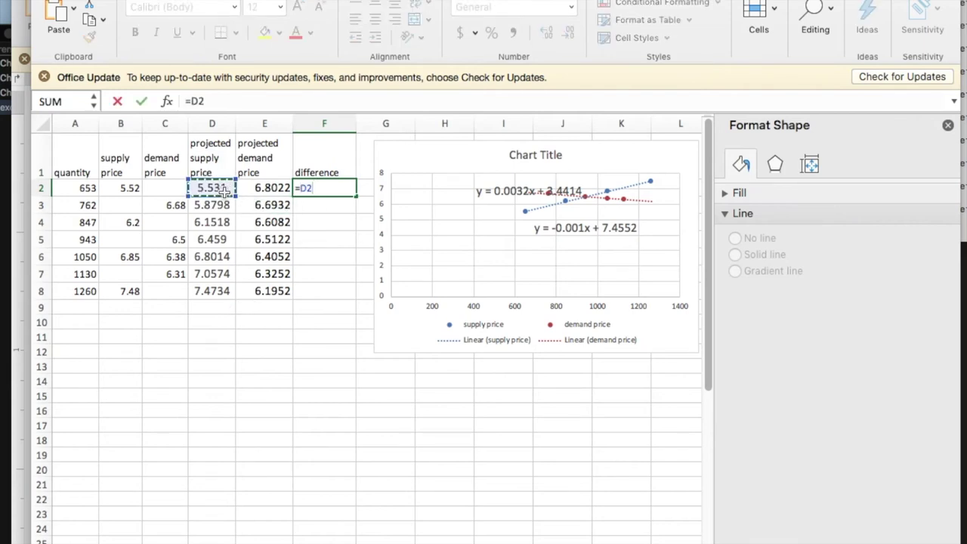
text(-)
click(255, 190)
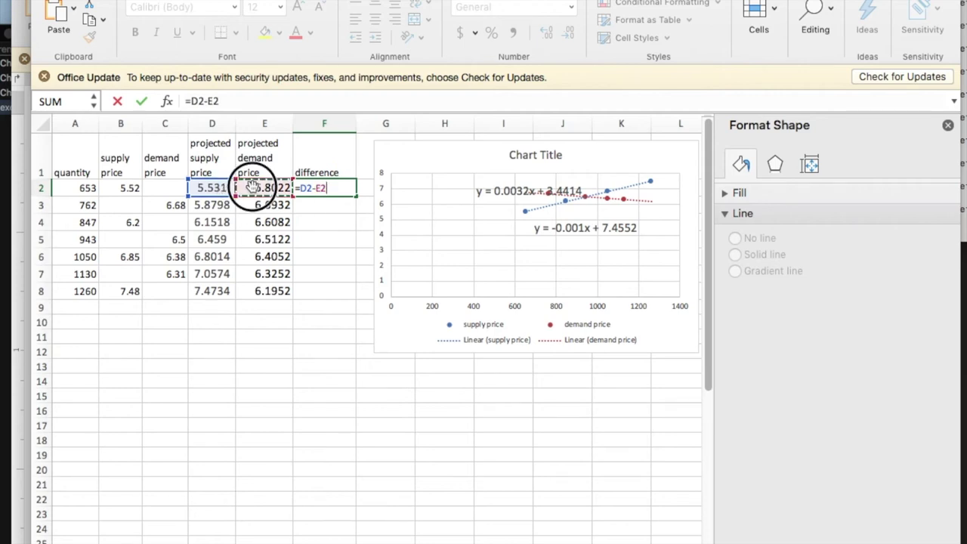
key(Return)
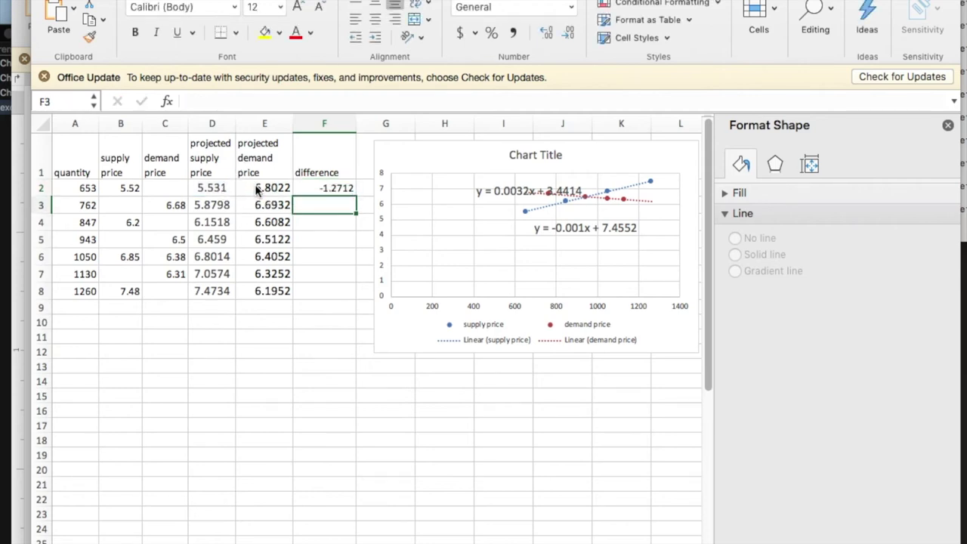
click(351, 192)
drag(355, 194, 348, 312)
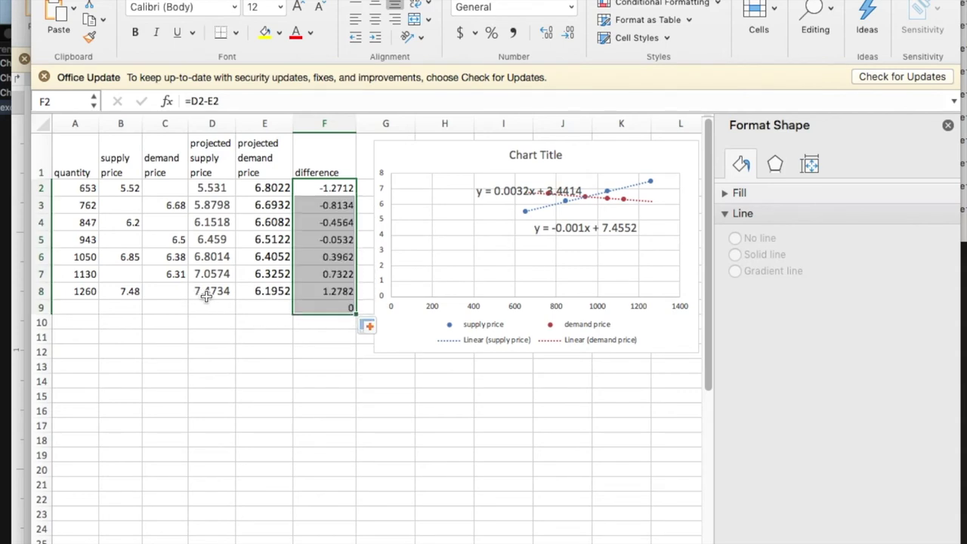
Fill the projected supply and demand price formulas from D8:E8 down to row 9, and enter 1000 as the quantity in A9
drag(208, 295, 291, 316)
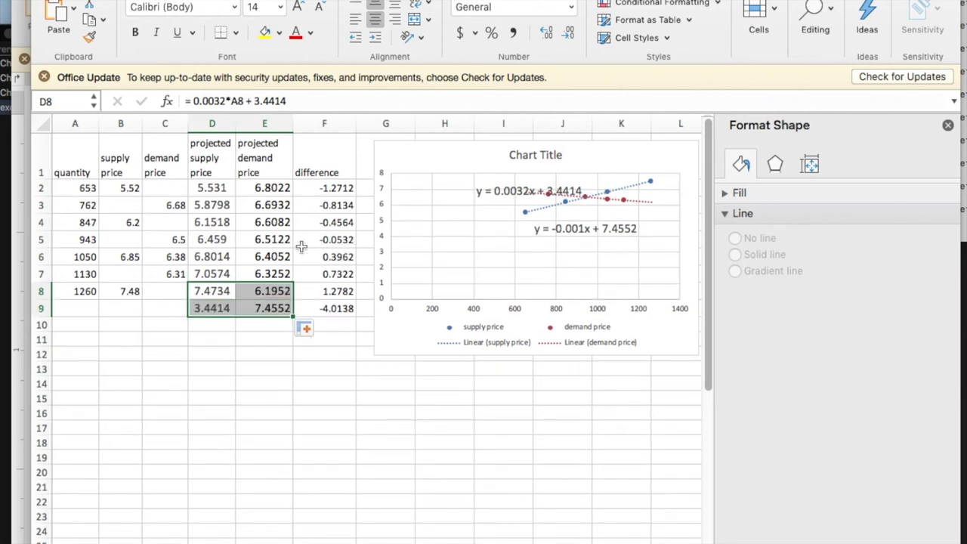
click(68, 309)
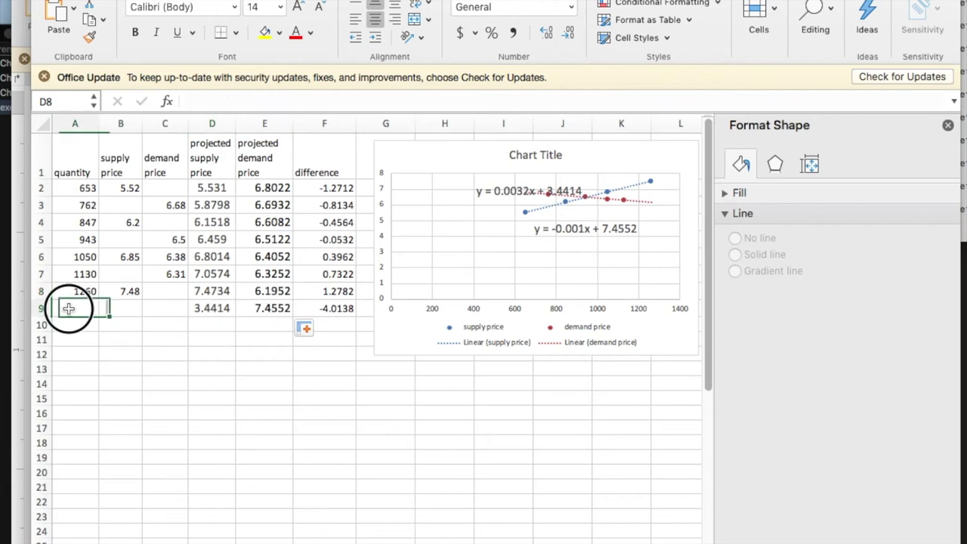
text(1000)
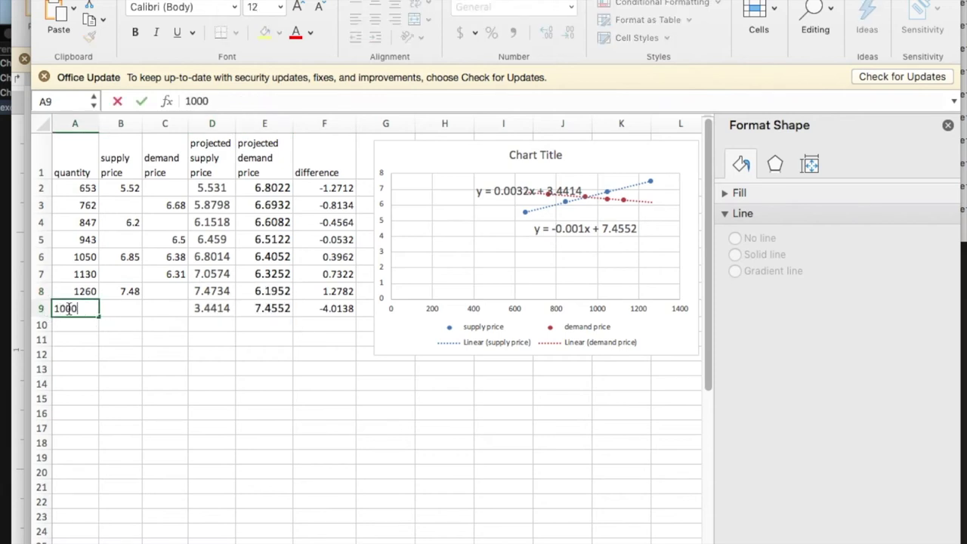
key(Return)
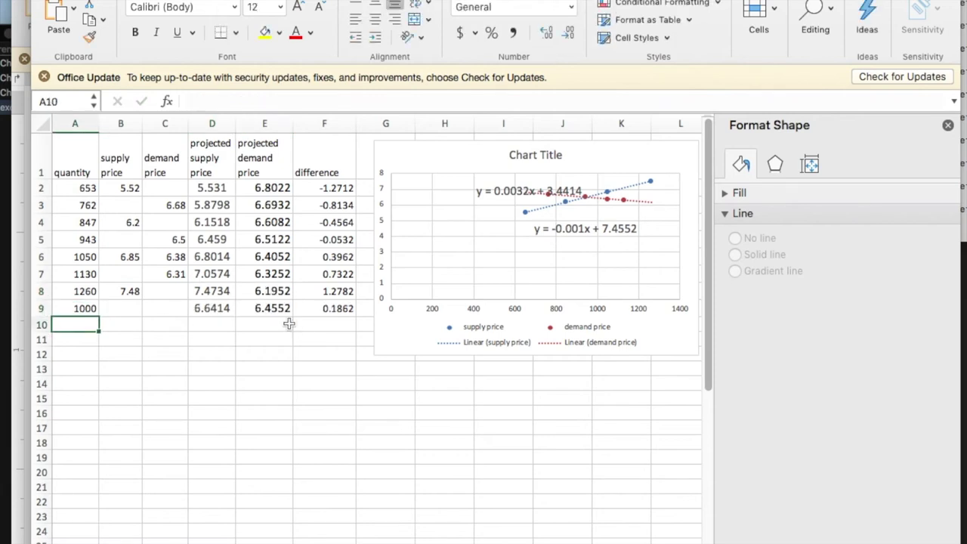
Run Goal Seek to set the difference in F9 to 0 by changing A9, and keep the solution
click(341, 304)
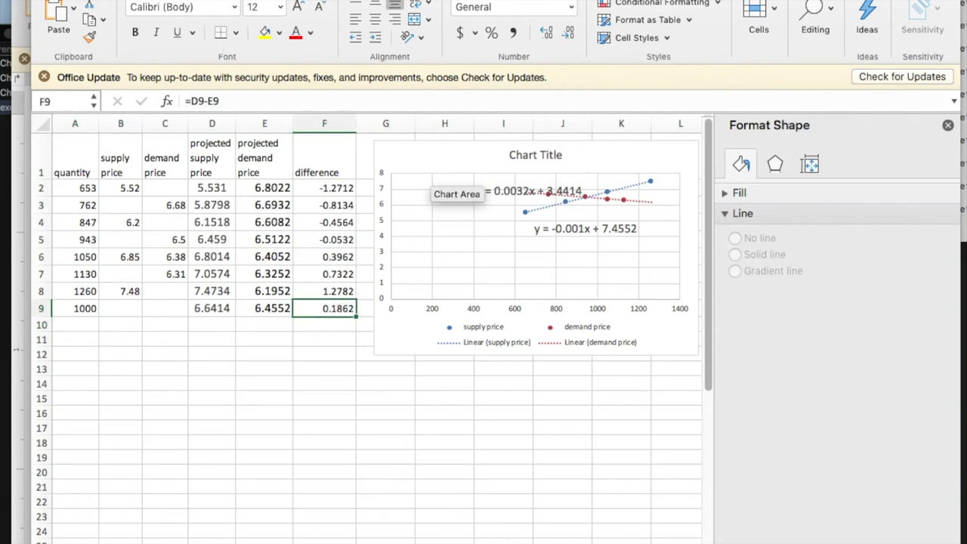
click(332, 1)
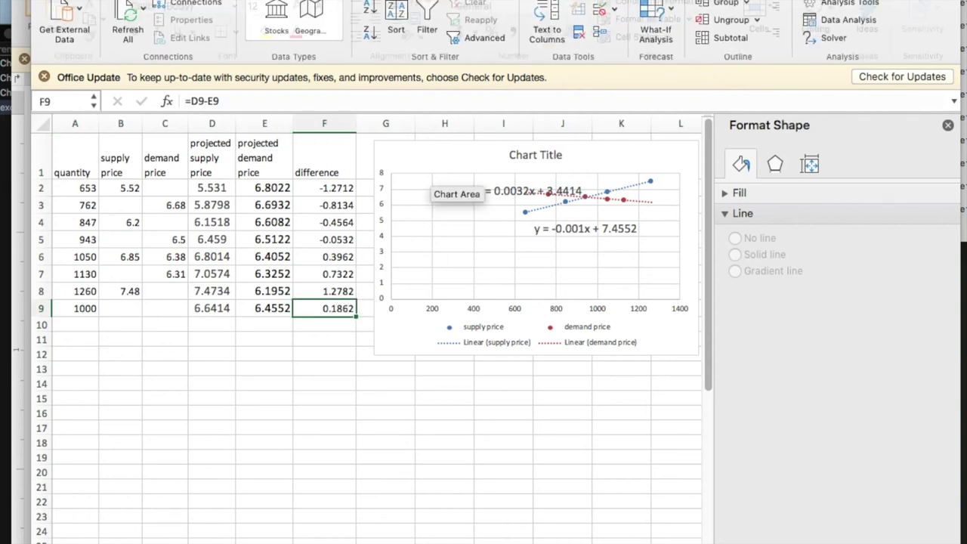
click(668, 9)
click(667, 53)
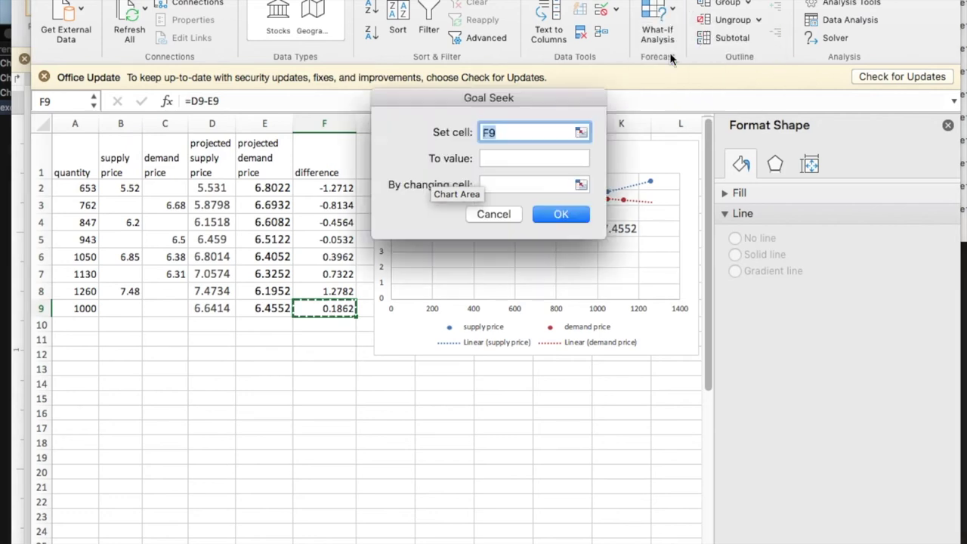
click(515, 161)
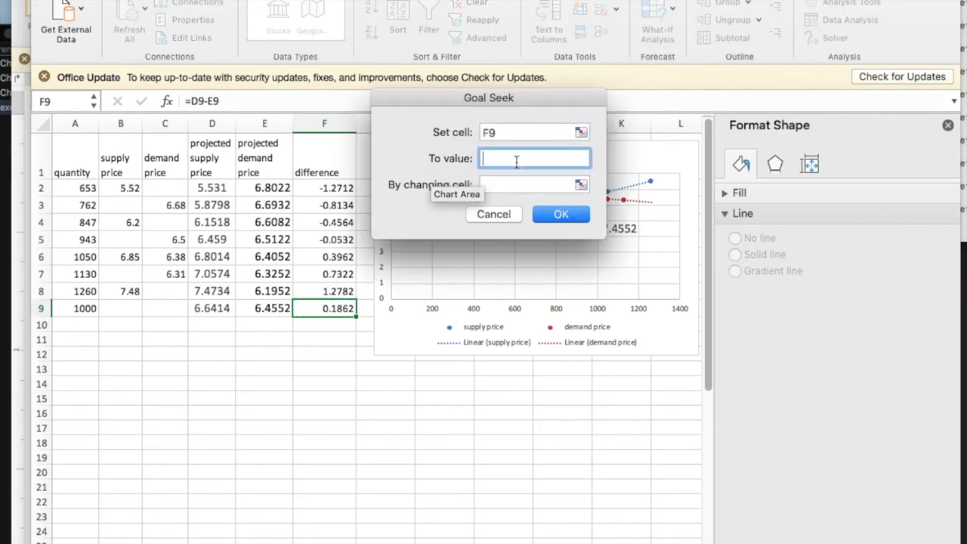
key(Tab)
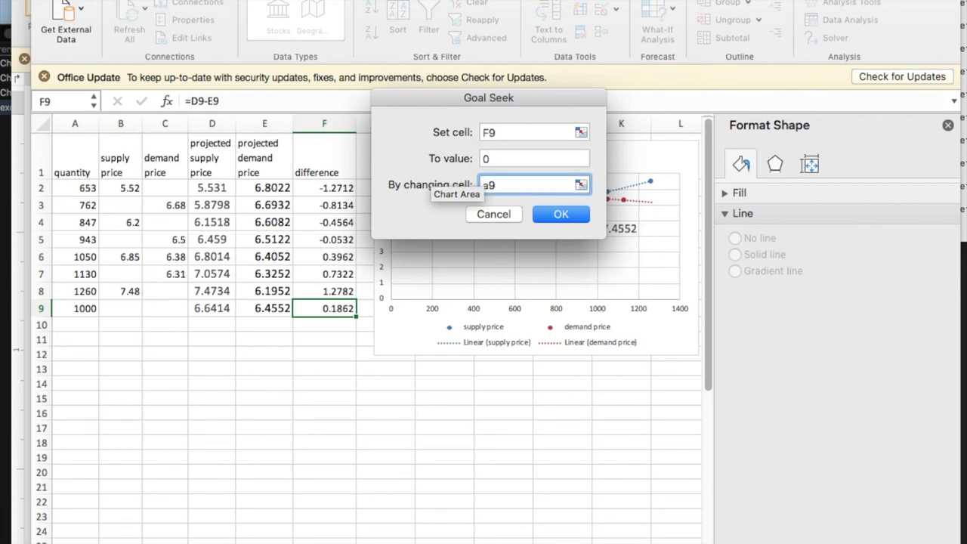
key(Return)
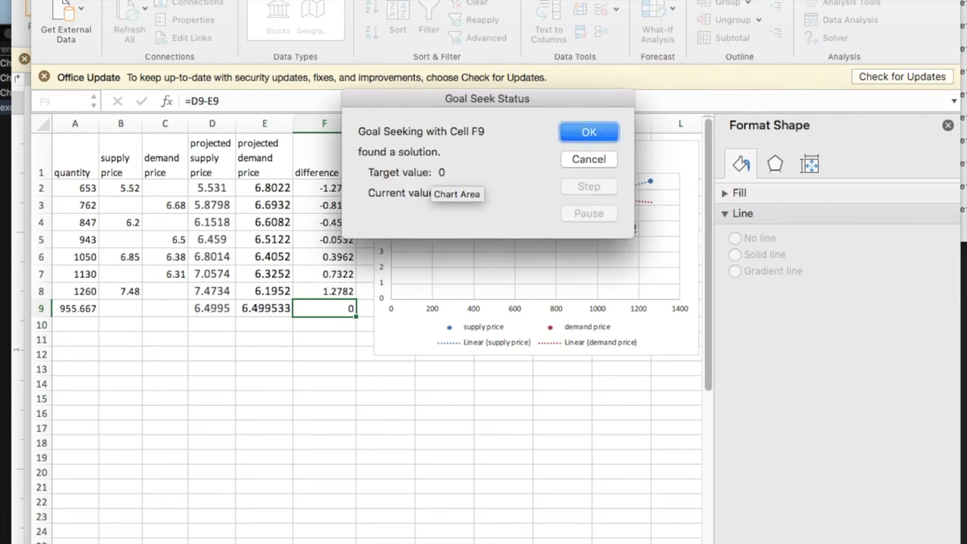
click(591, 133)
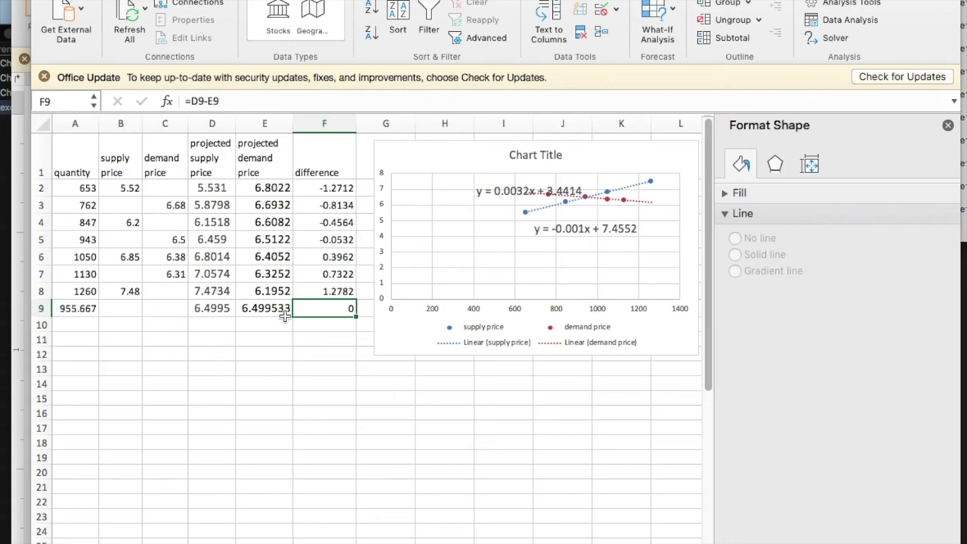
Fill the D9:E9 formulas down to row 13, and run Goal Seek to set D10 to 6.4 by changing A10, keeping the solution
drag(198, 307, 287, 368)
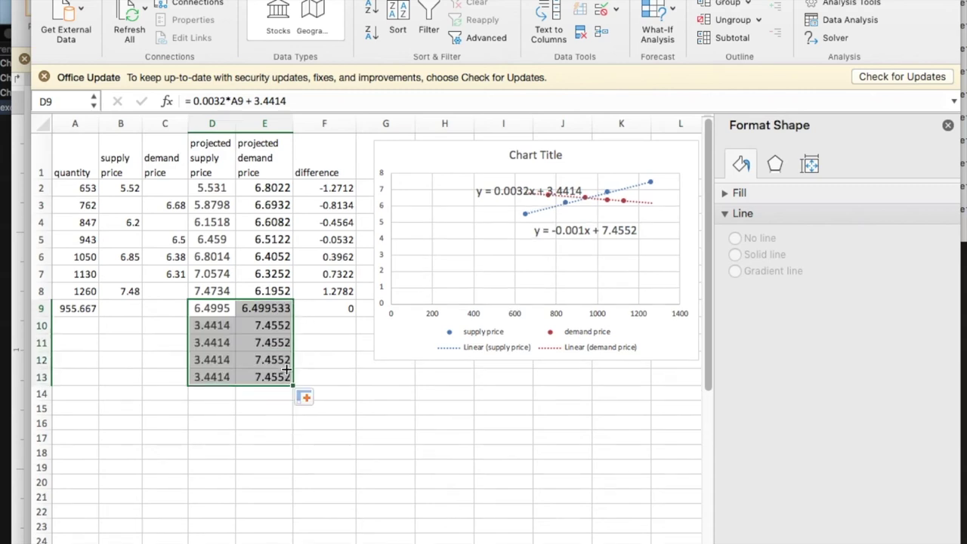
click(212, 326)
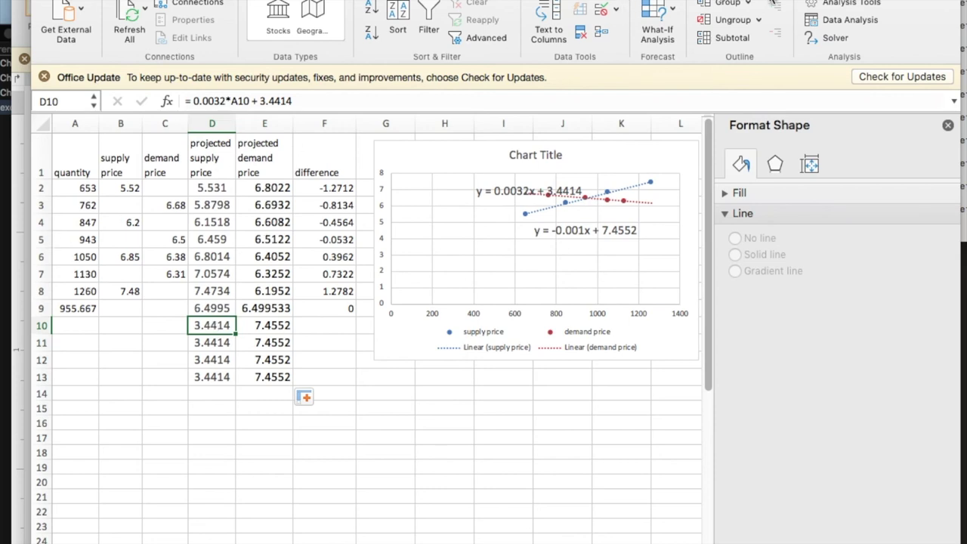
click(669, 11)
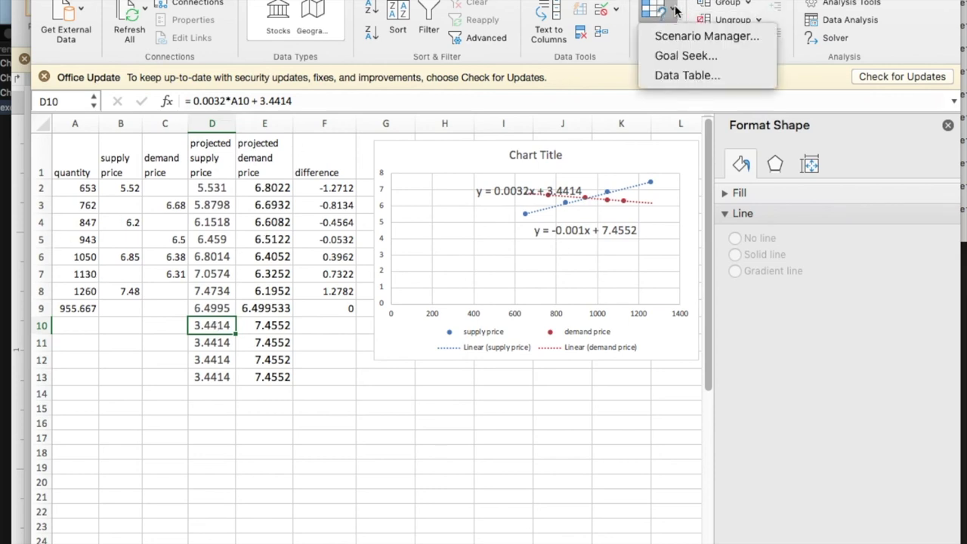
click(667, 54)
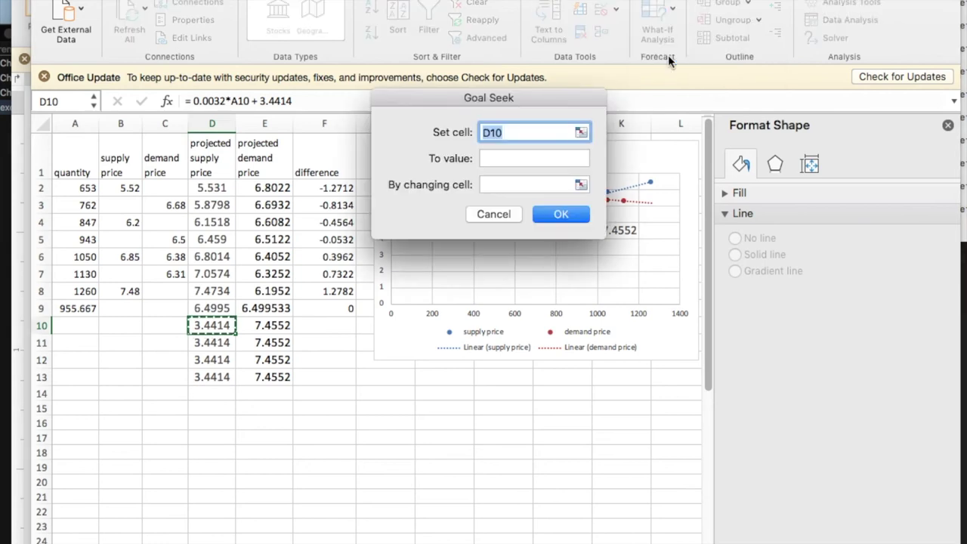
click(507, 160)
text(6.4)
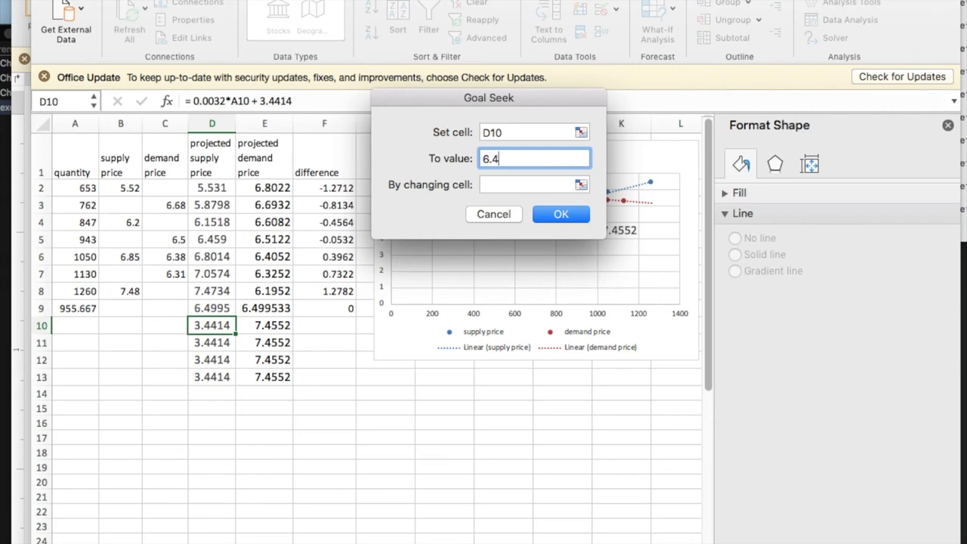
click(509, 184)
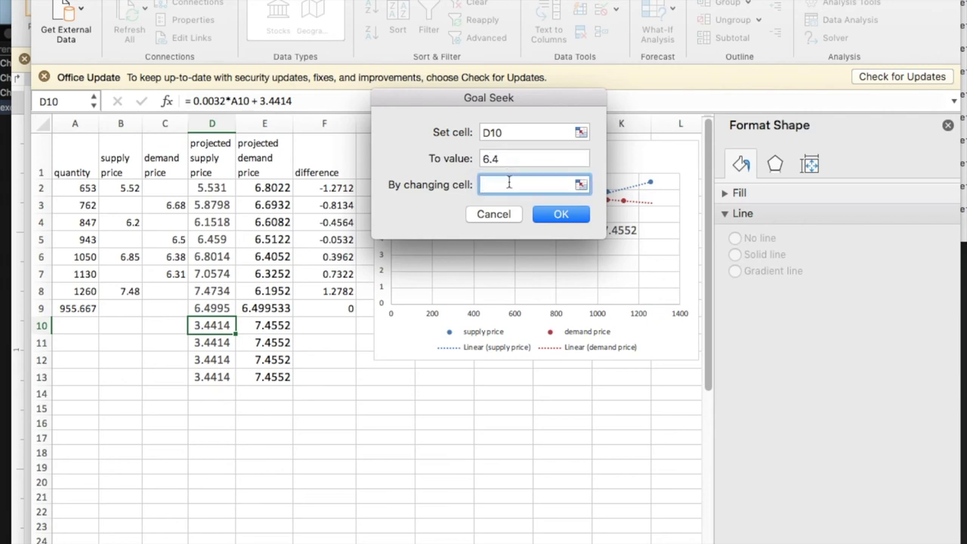
text(a10)
key(Return)
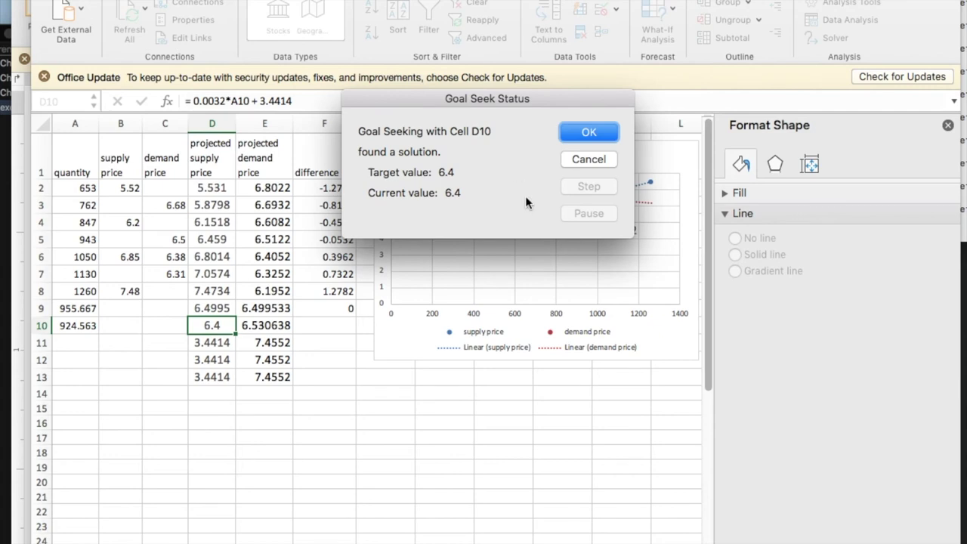
click(563, 133)
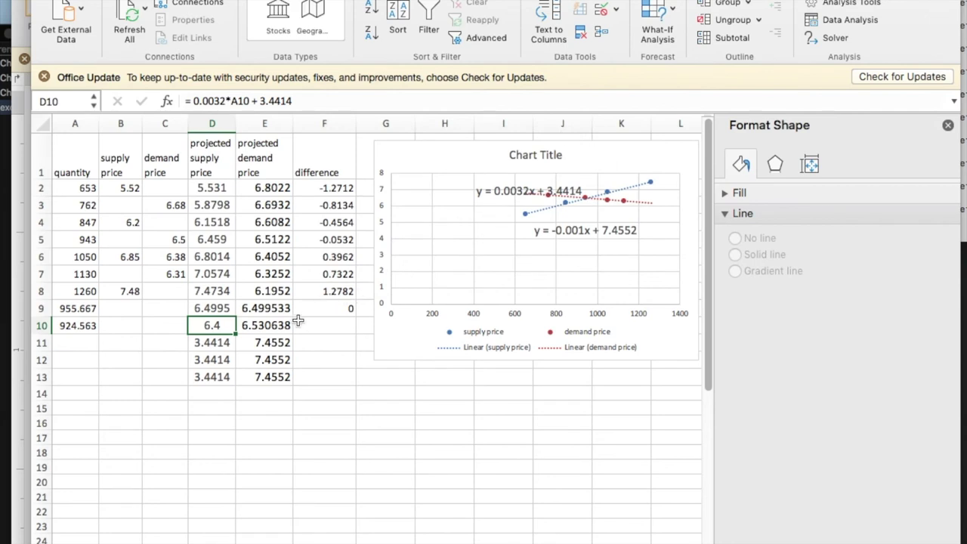
Run Goal Seek to set the projected demand price in E11 to 6.4 by changing A11, and keep the solution
click(268, 346)
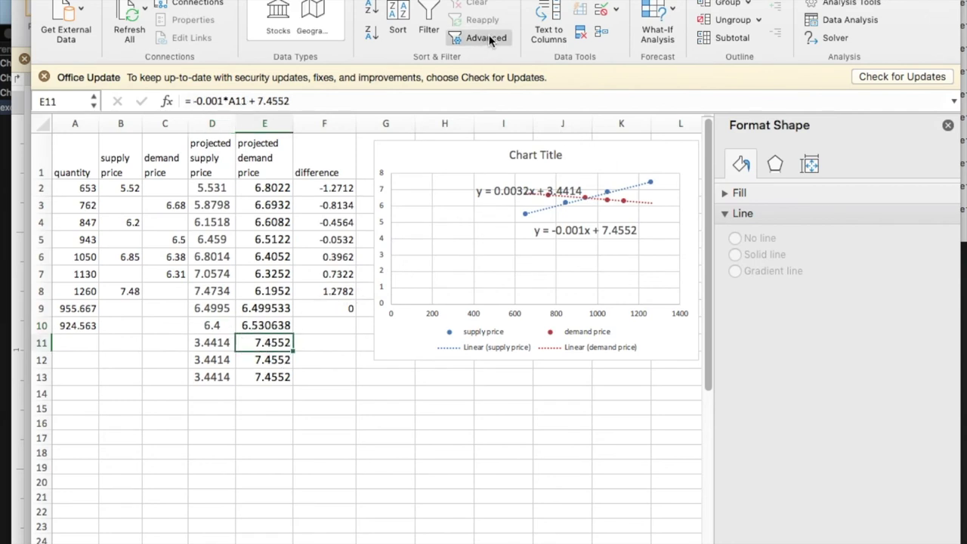
click(671, 16)
click(672, 56)
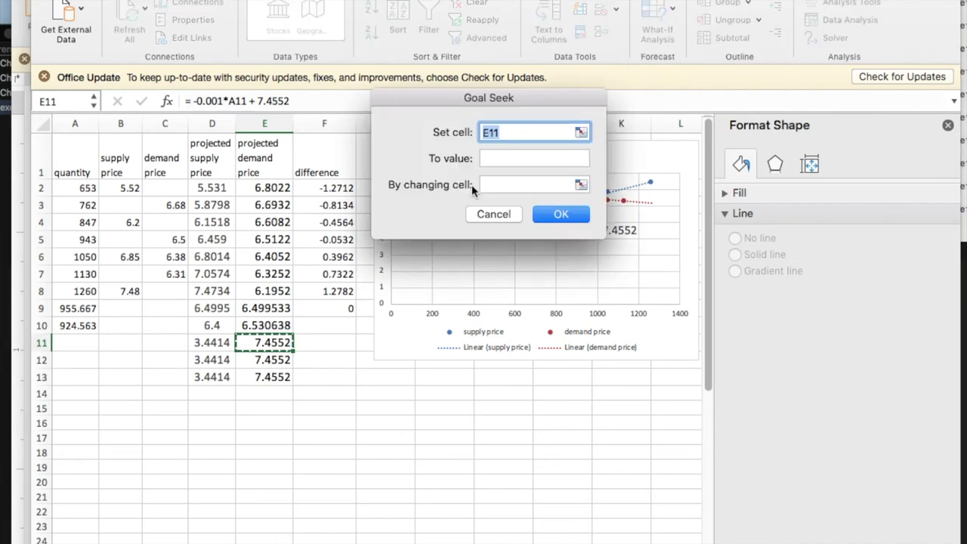
click(504, 159)
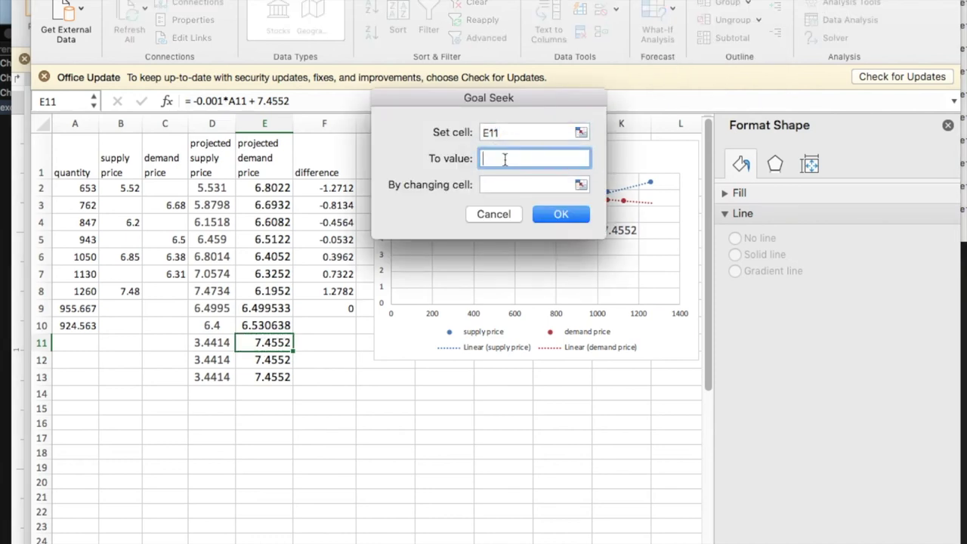
text(6.4)
click(506, 183)
text(a11)
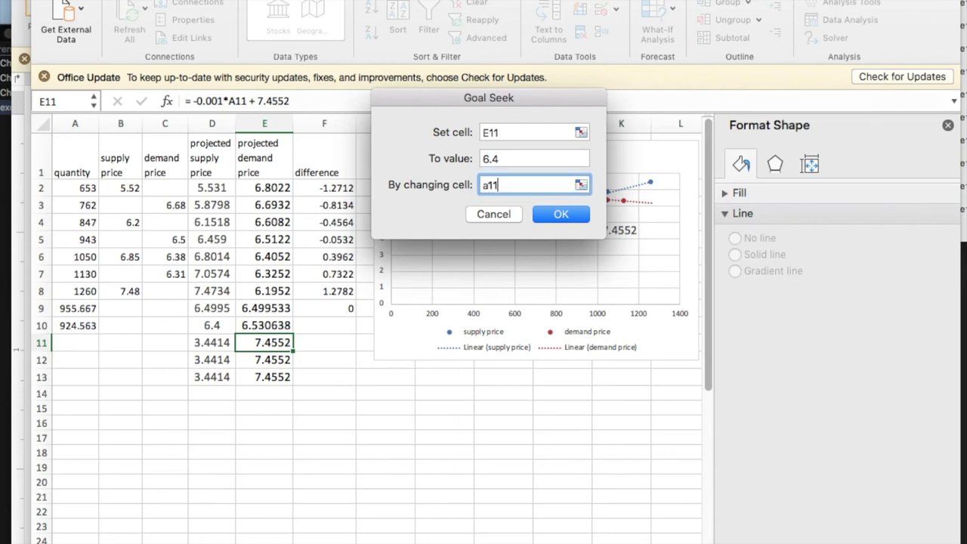
key(Return)
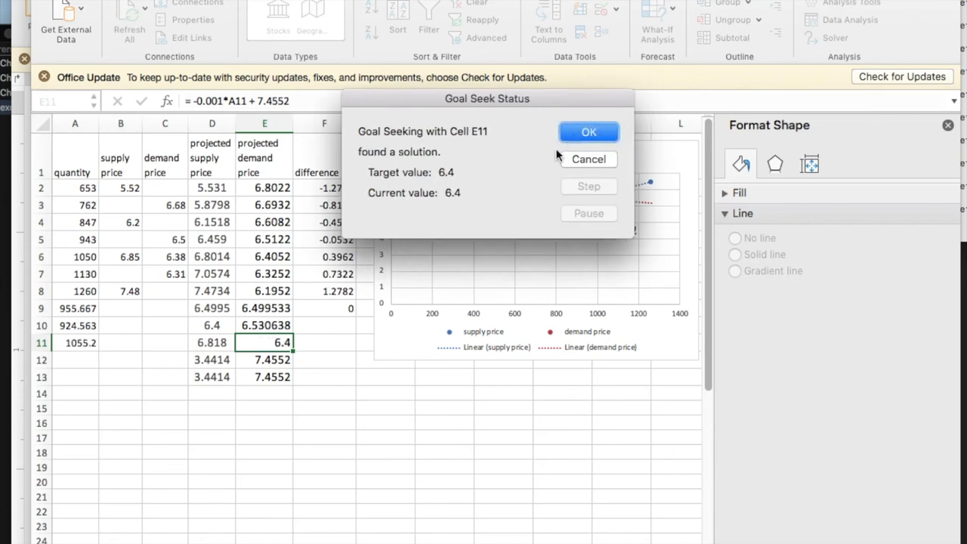
click(593, 131)
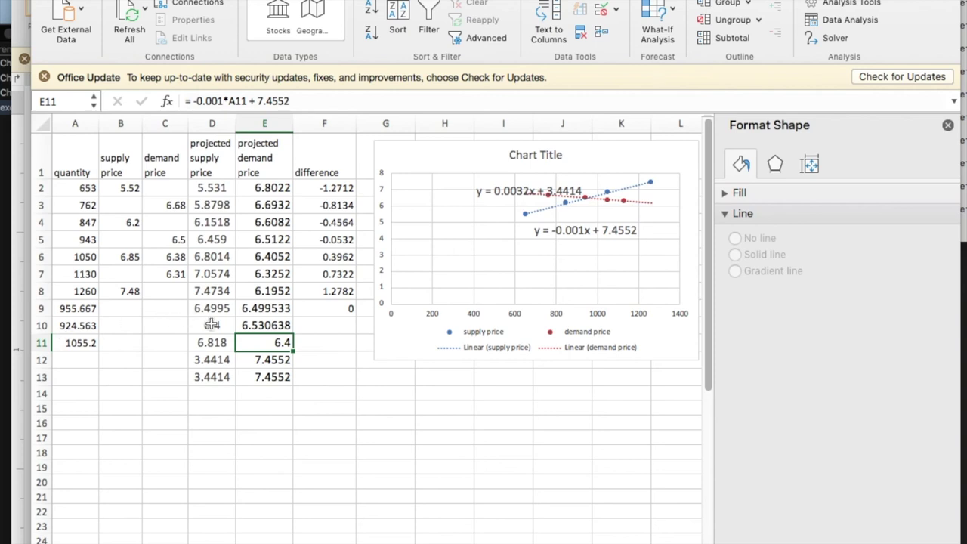
Run Goal Seek to set the projected supply price in D12 to 6.6 by changing A12, and keep the solution
click(208, 360)
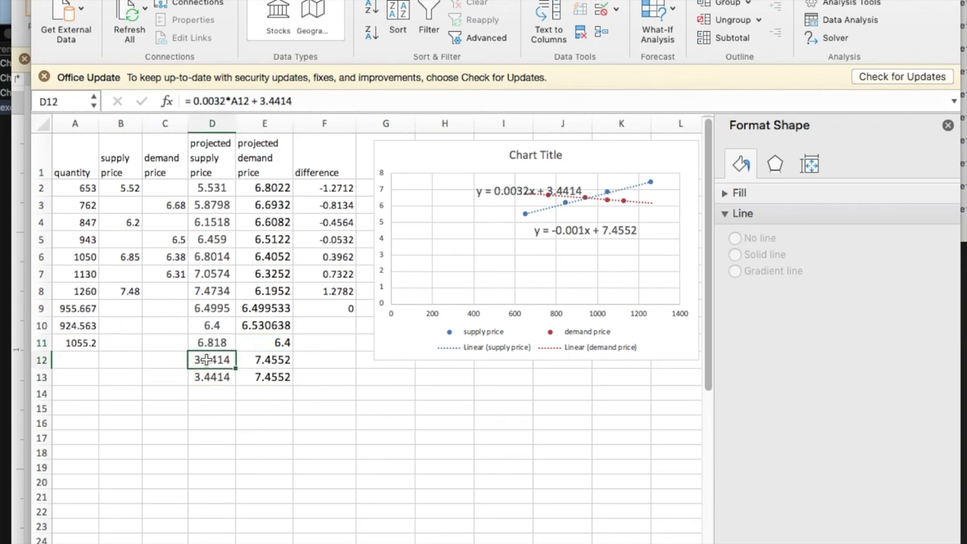
click(671, 11)
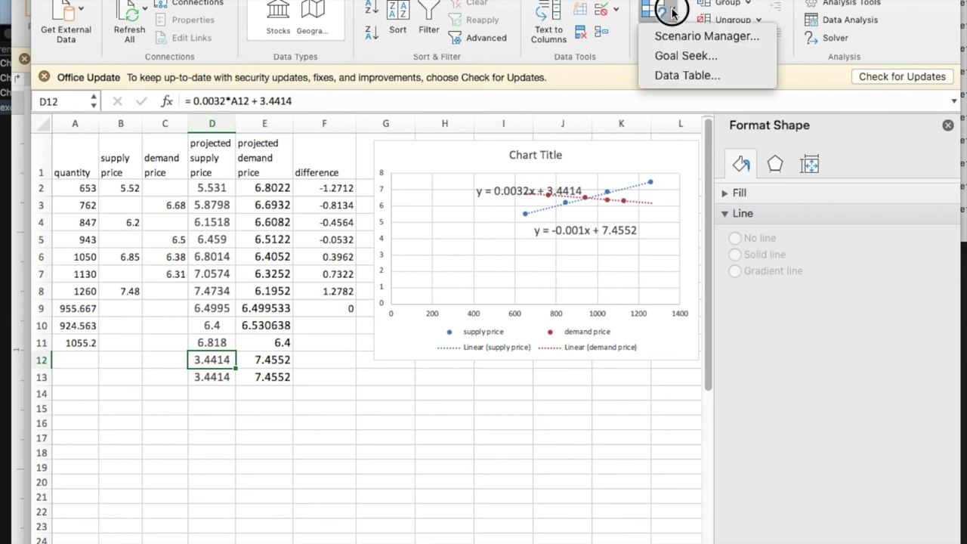
click(663, 57)
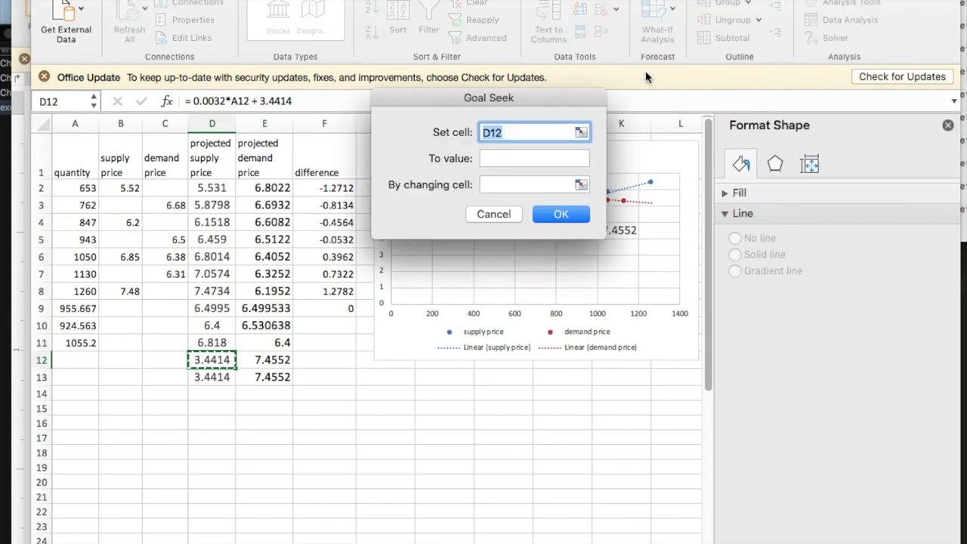
click(512, 158)
text(6.6)
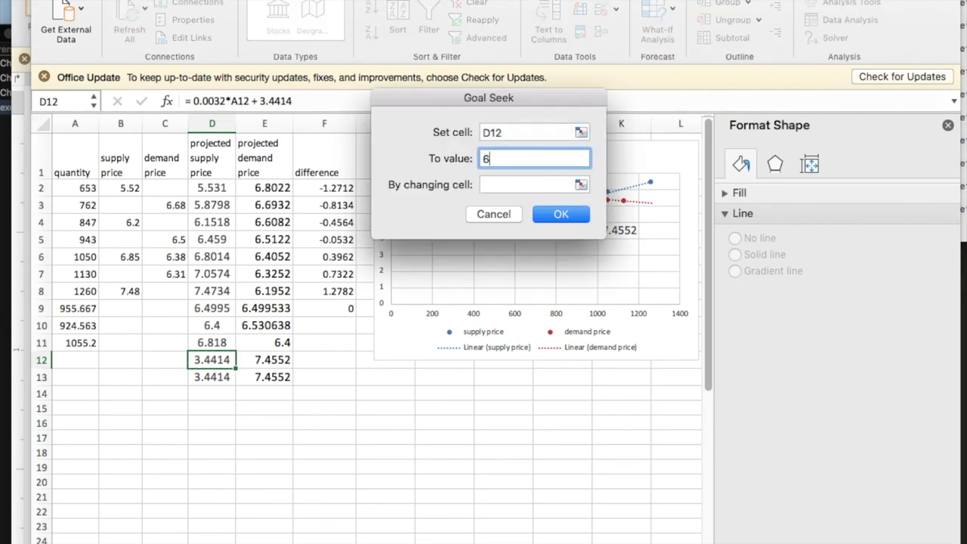
click(512, 182)
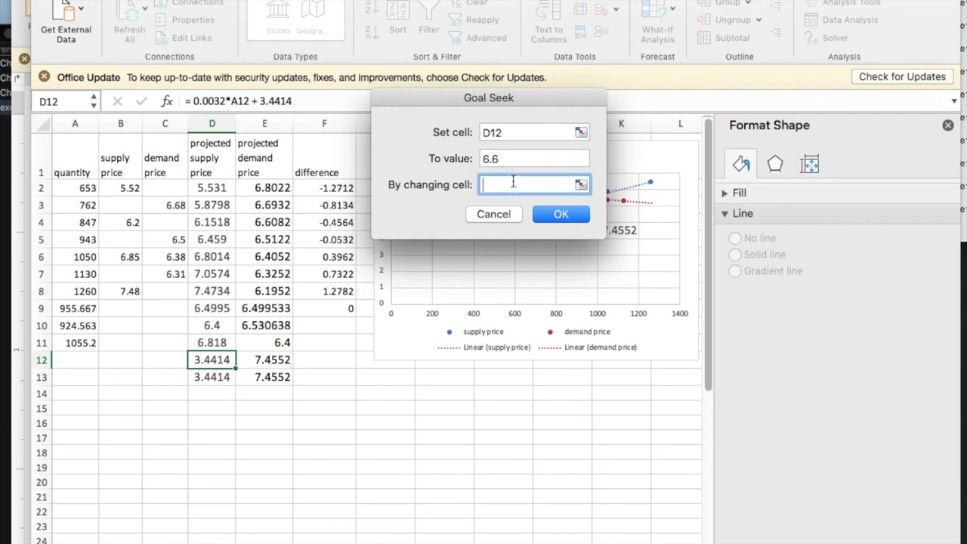
text(a12)
key(Return)
click(585, 134)
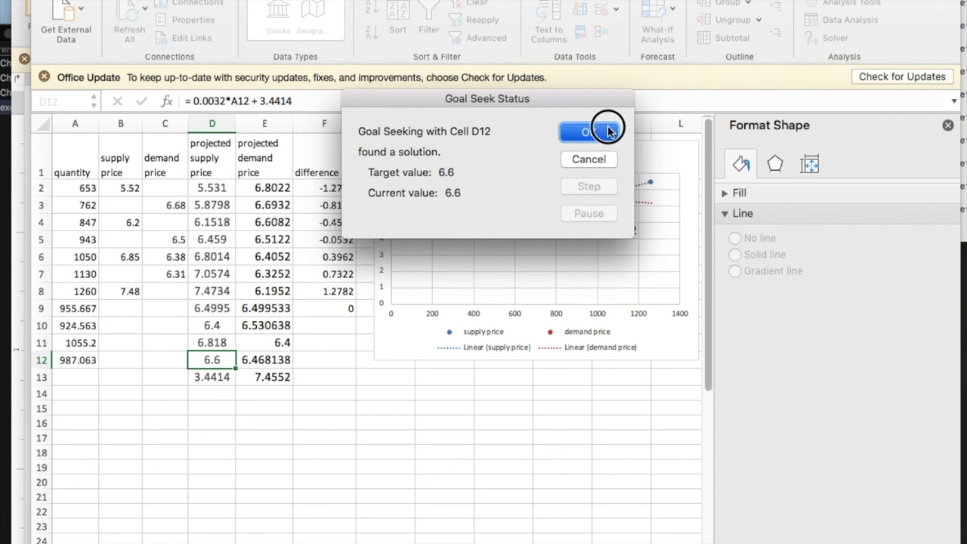
Run Goal Seek to set the projected demand price in E13 to 6.6 by changing A13, and keep the solution
click(281, 376)
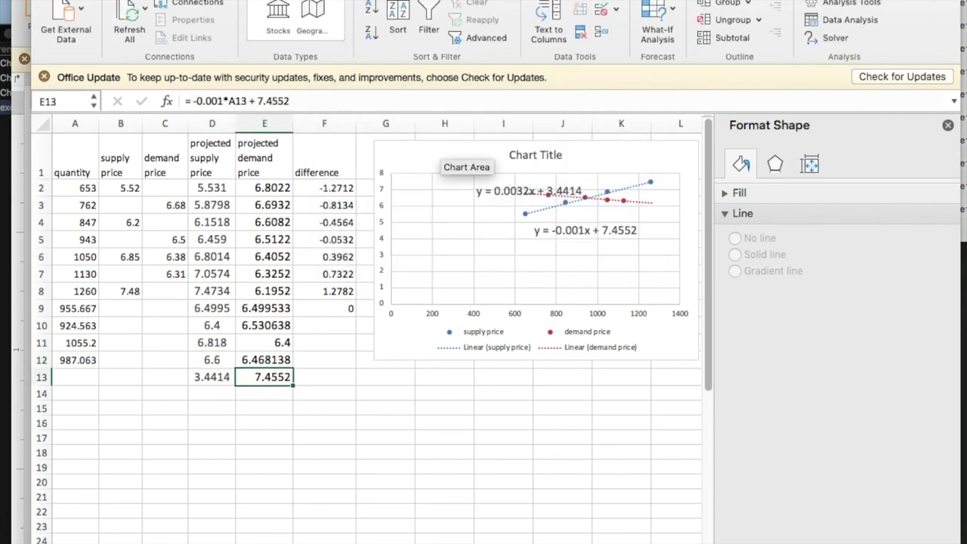
click(671, 21)
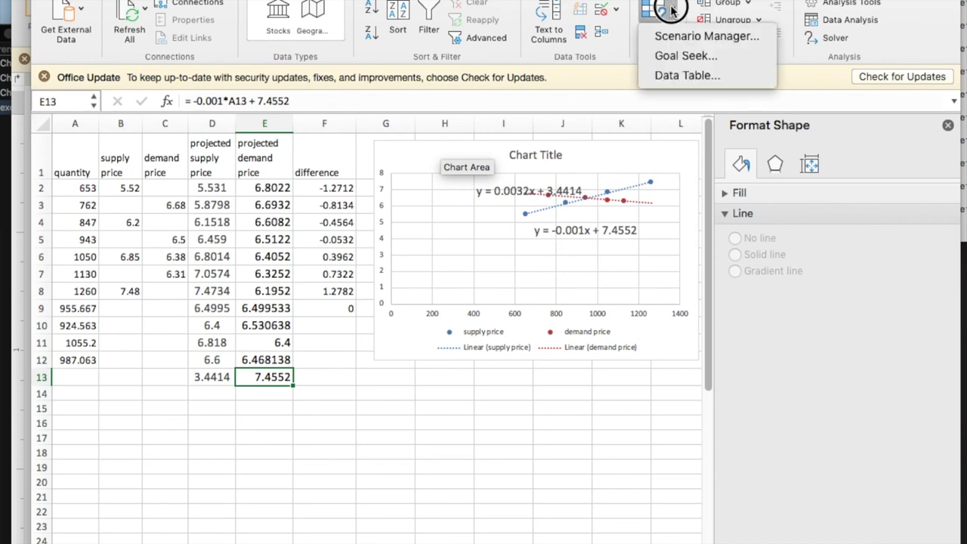
click(668, 54)
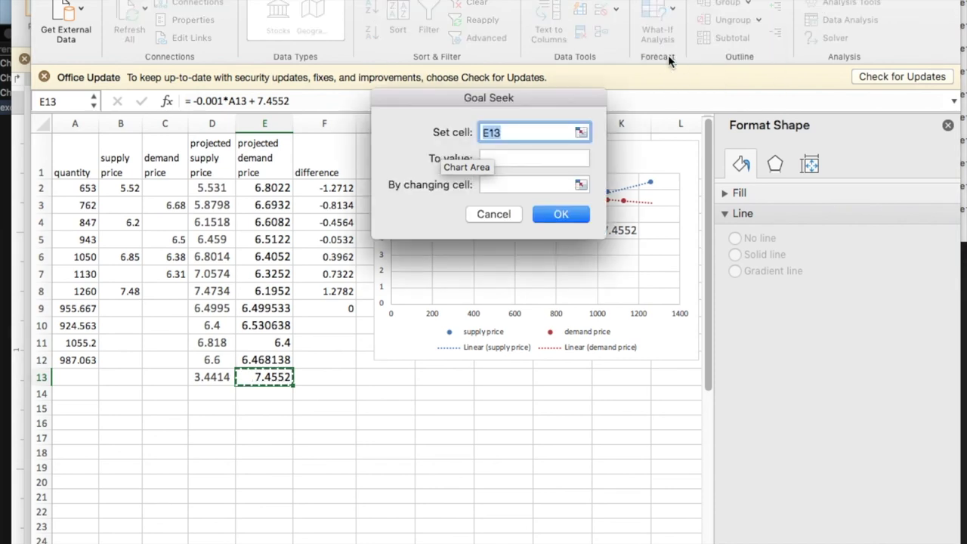
click(504, 157)
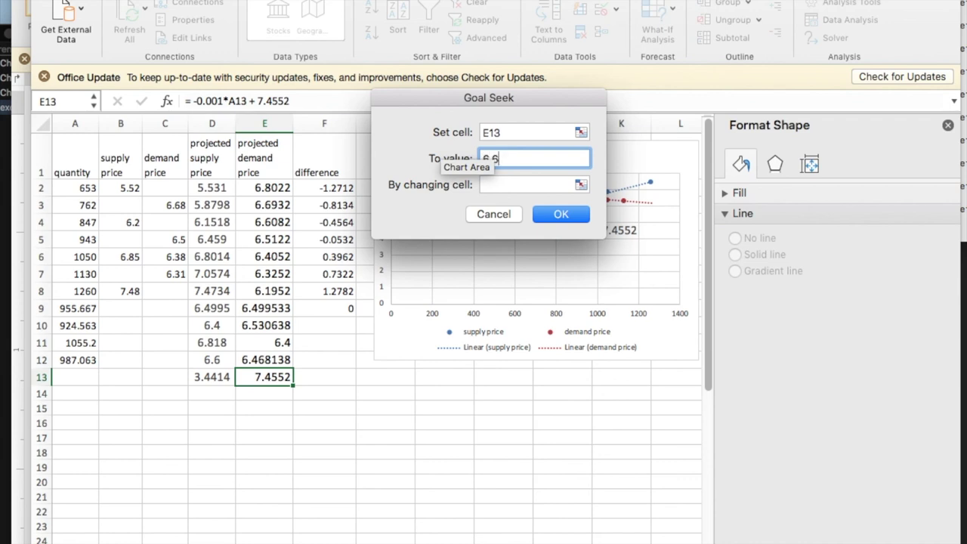
click(515, 181)
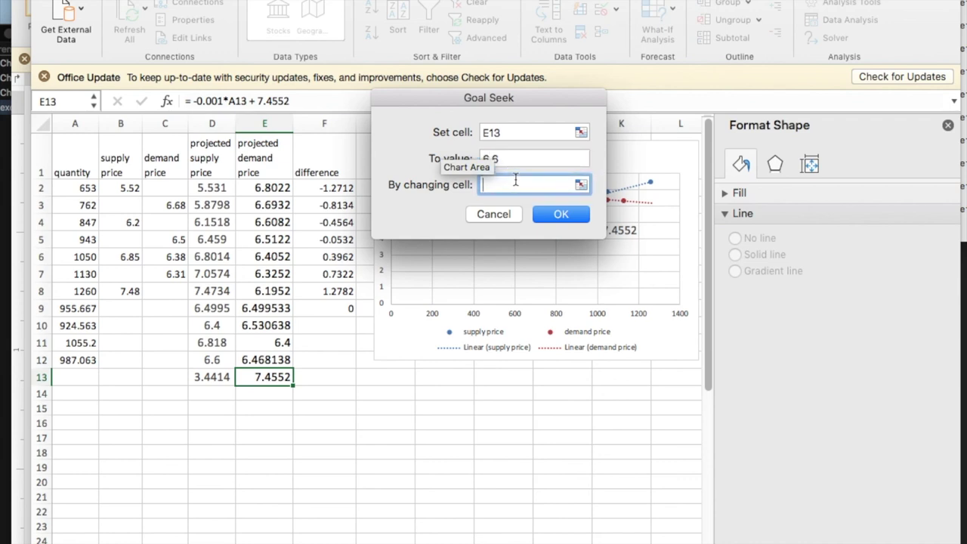
text(a13)
key(Return)
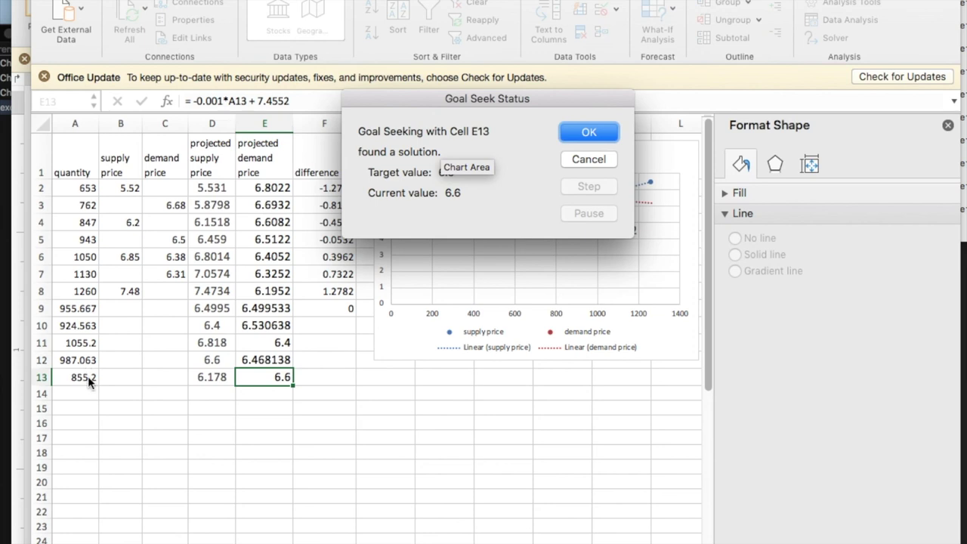
click(572, 128)
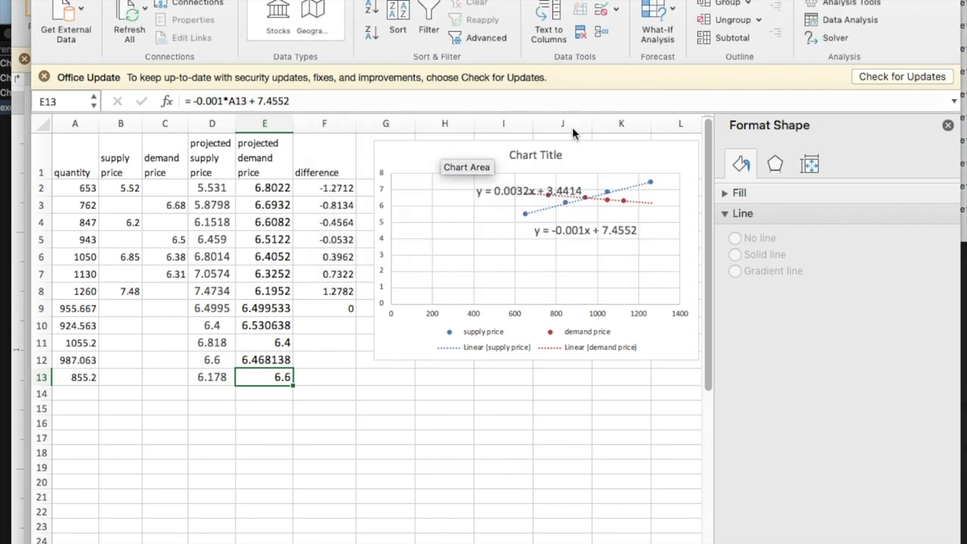